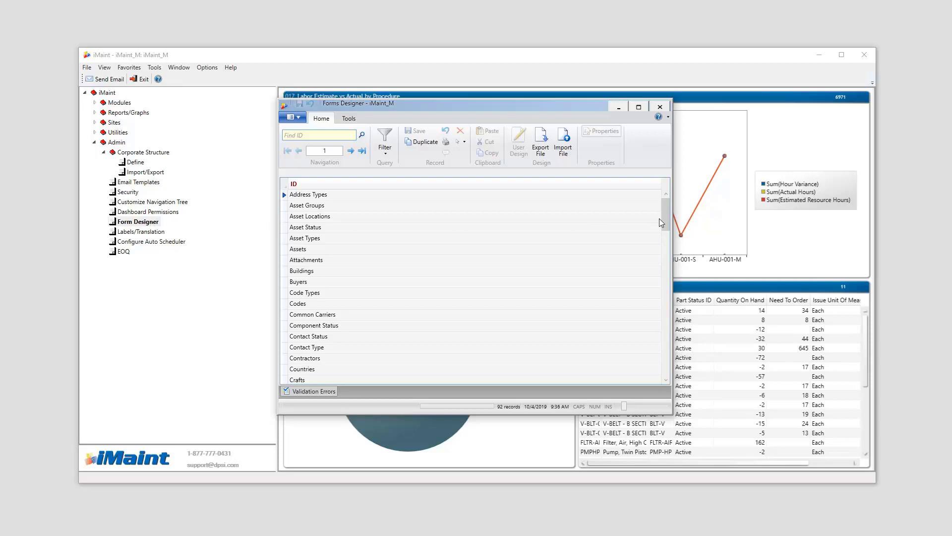
- Duplicate the Work Order form with MECH WO as both its ID and description
left_click_drag(665, 223, 660, 373)
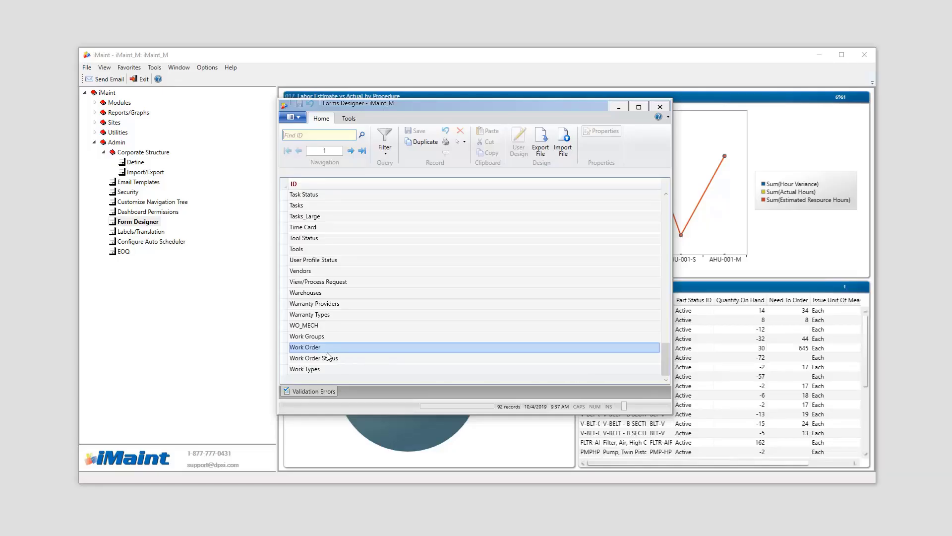
left_click(325, 350)
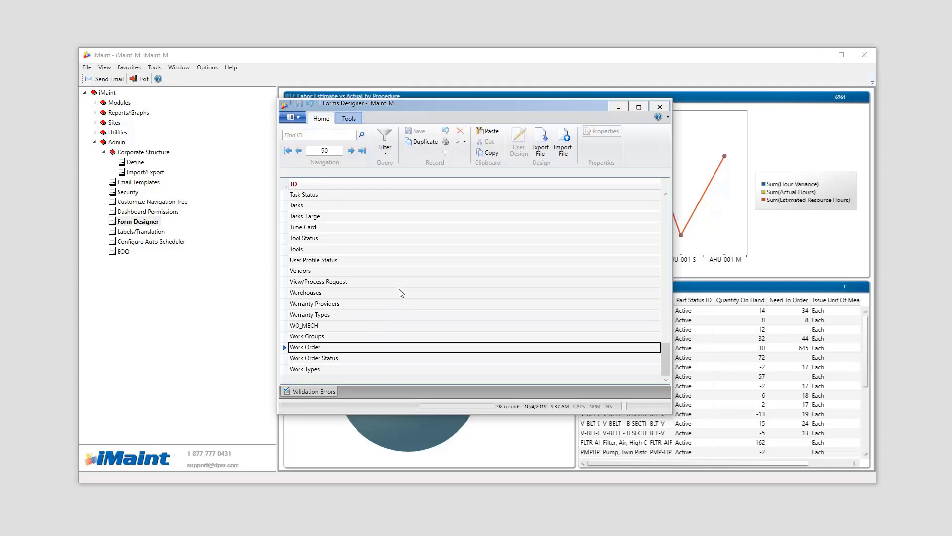
left_click(420, 142)
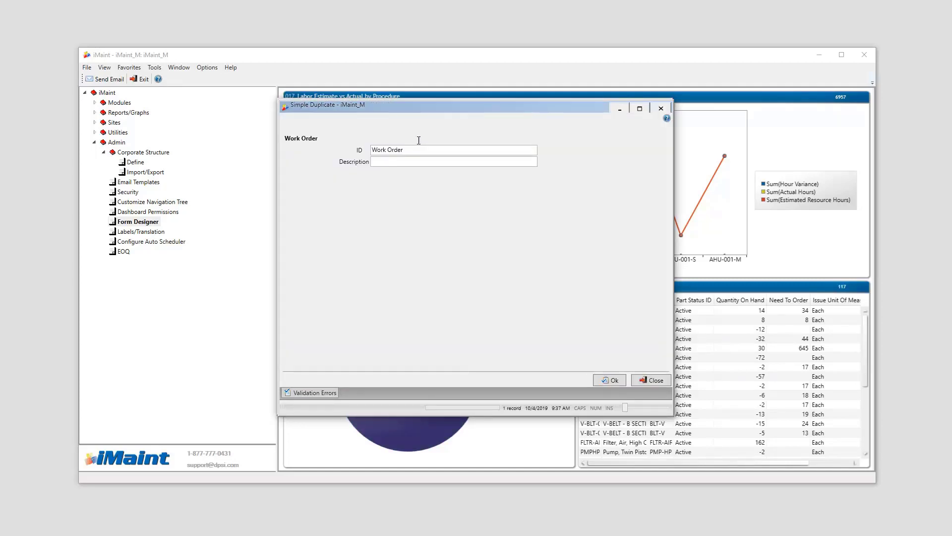
left_click_drag(417, 147, 371, 149)
type("MECH WO")
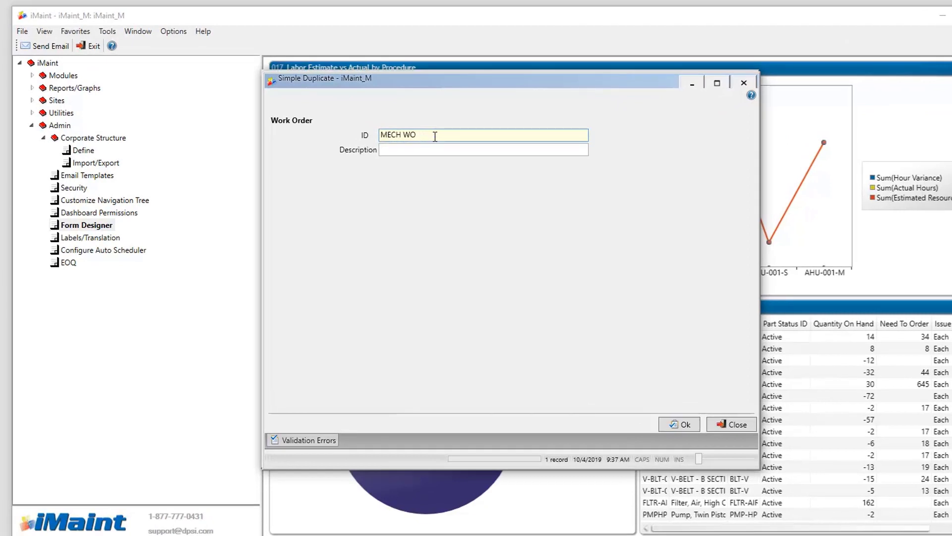
left_click_drag(435, 137, 362, 134)
key("ctrl+c")
left_click(414, 150)
key("ctrl+v")
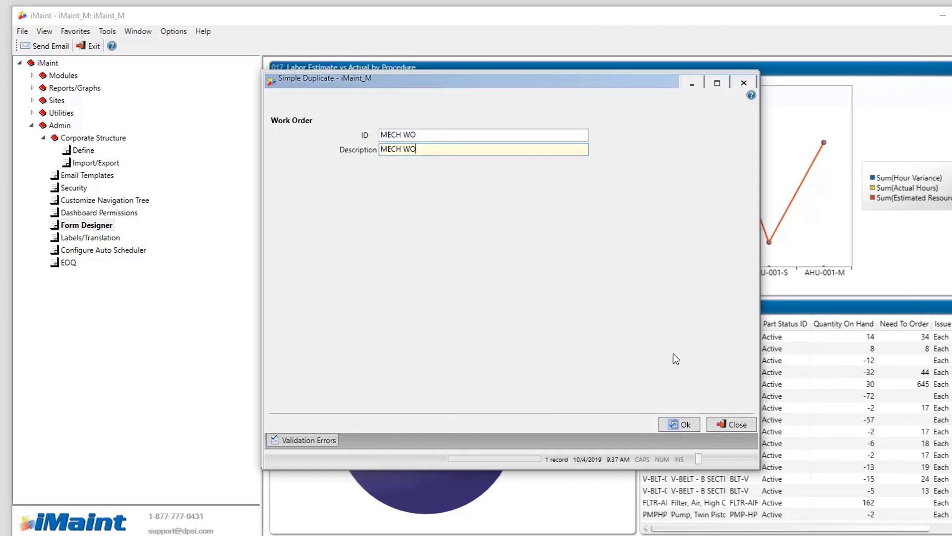
left_click(679, 424)
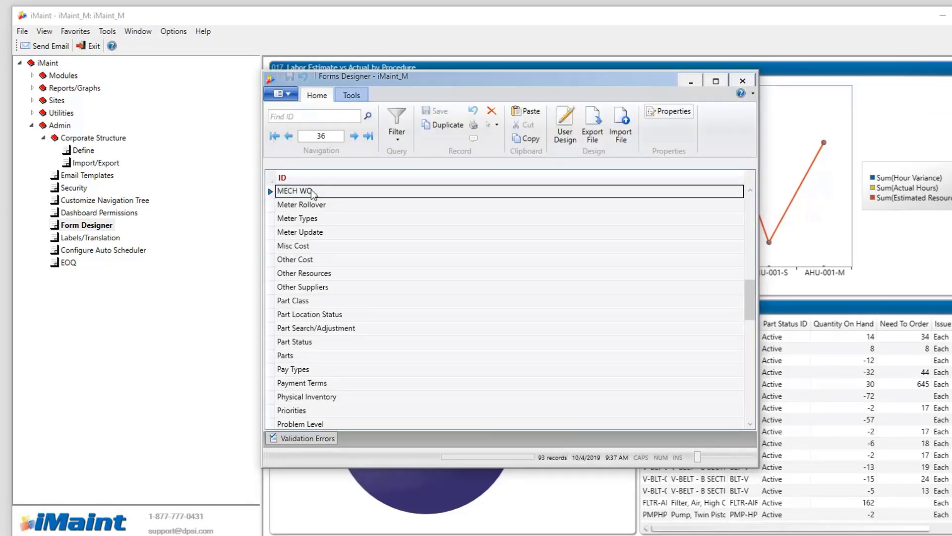
- Open the MECH WO form in User Design and review its Secondary, Asset/Procedure, User Defined and Assigned To pages
left_click(563, 141)
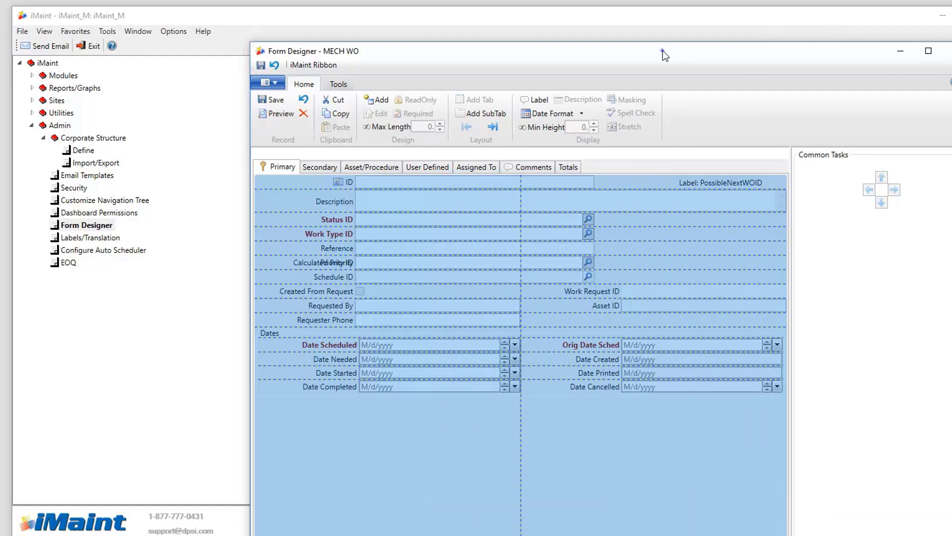
left_click_drag(663, 51, 660, 17)
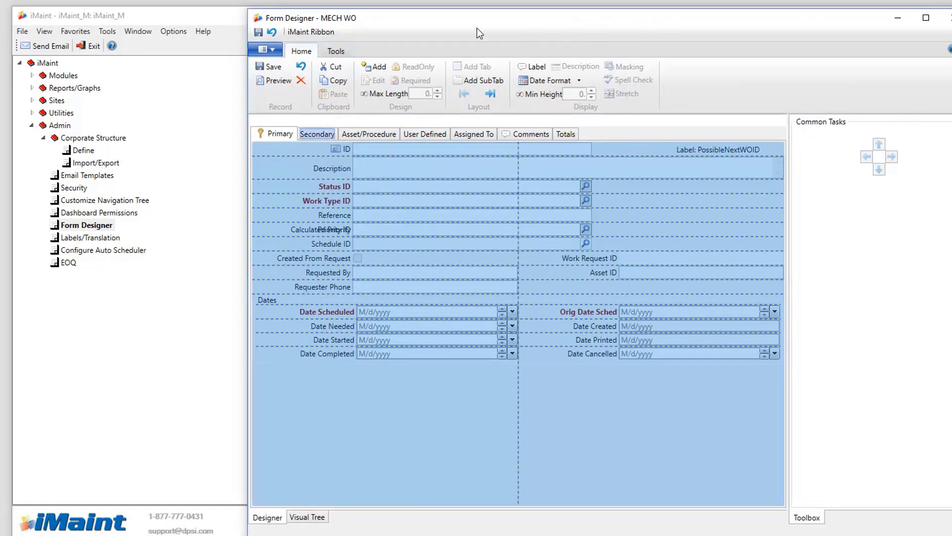
left_click(313, 135)
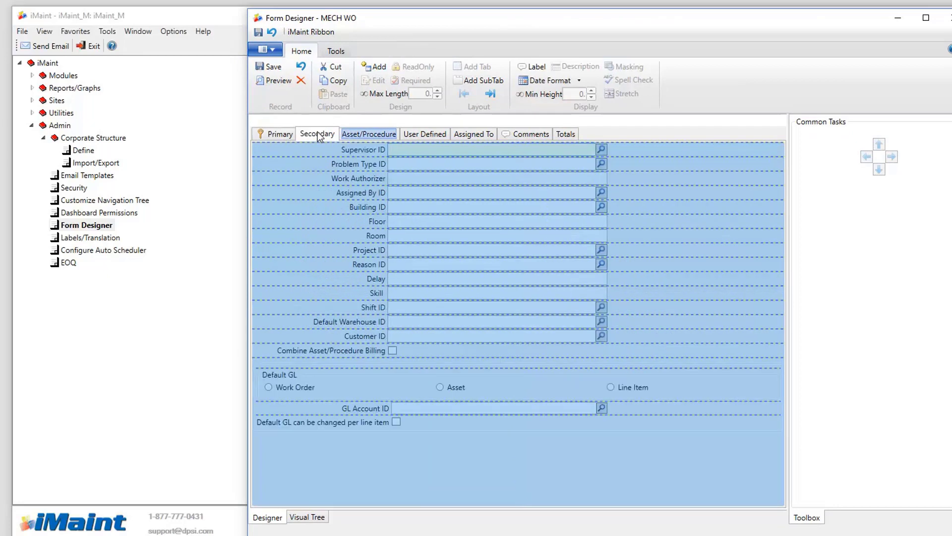
left_click(359, 133)
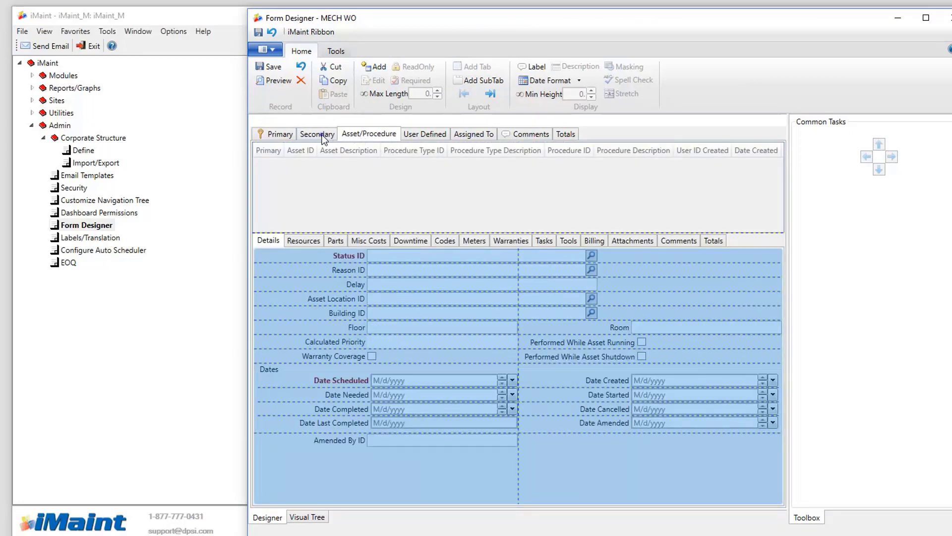
left_click(432, 134)
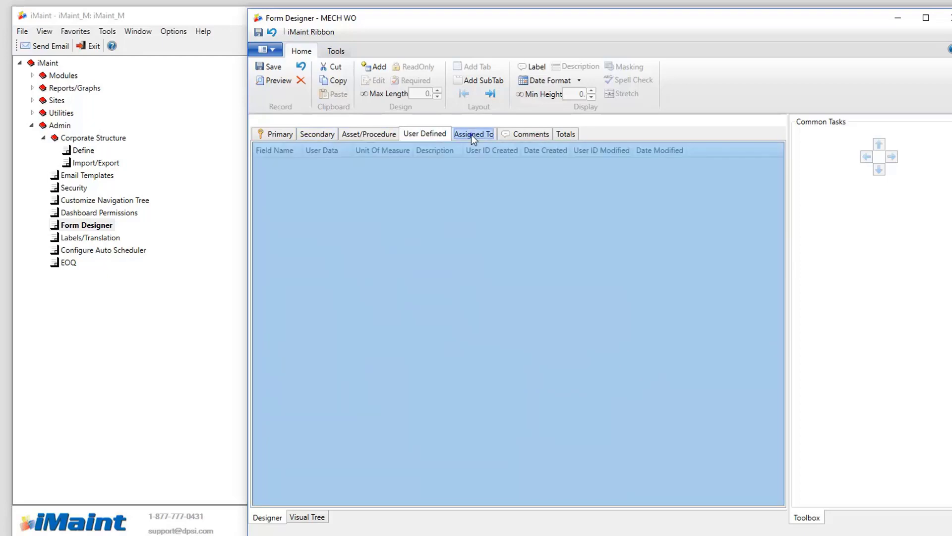
left_click(471, 135)
- Select the User Defined tab page as a whole and delete it from the form
left_click(430, 135)
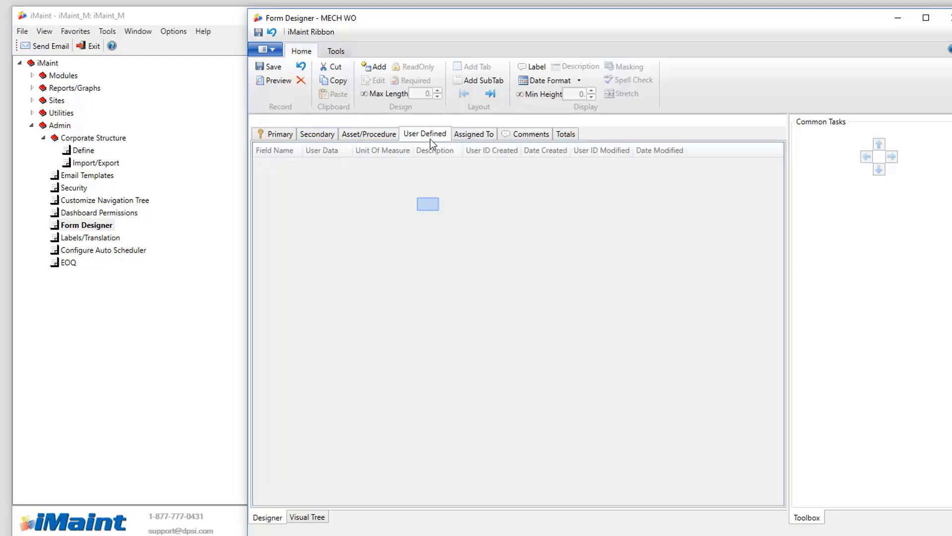
left_click(430, 206)
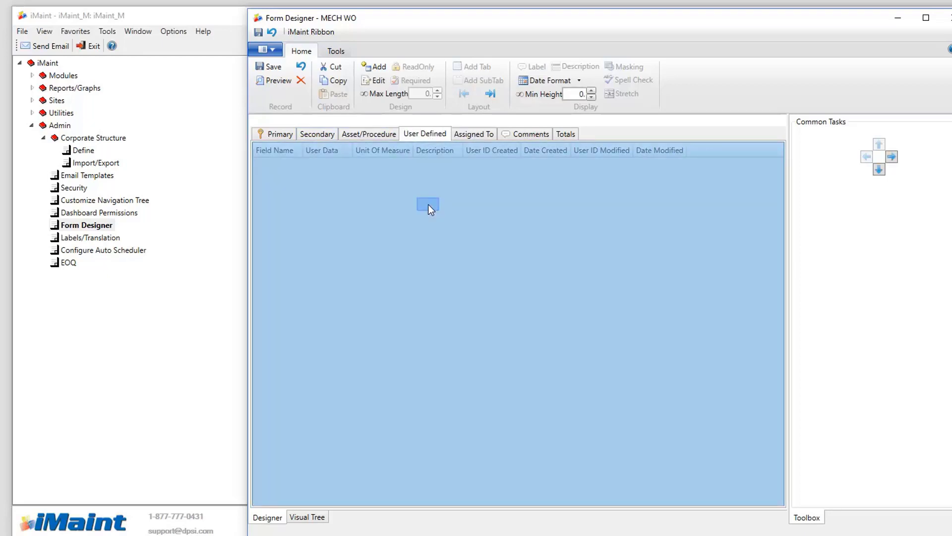
right_click(429, 205)
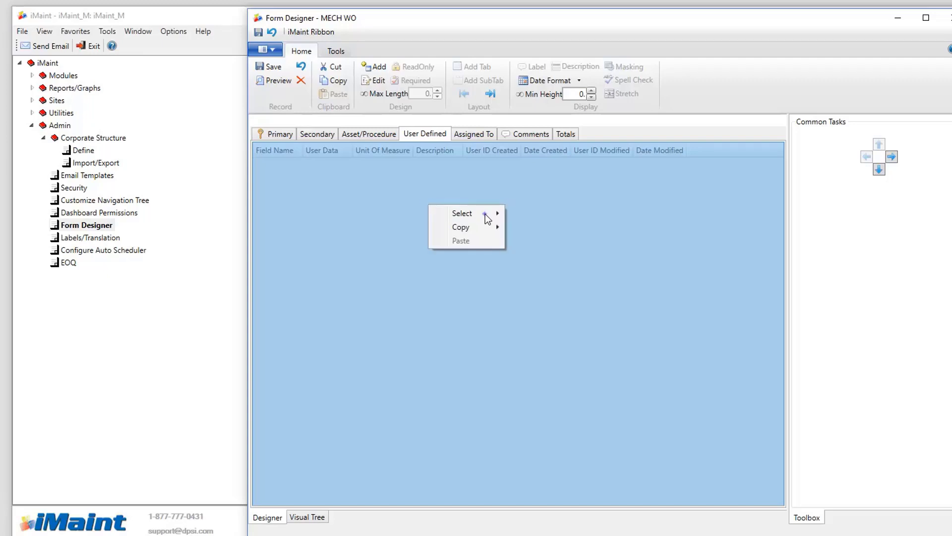
mouse_move(488, 218)
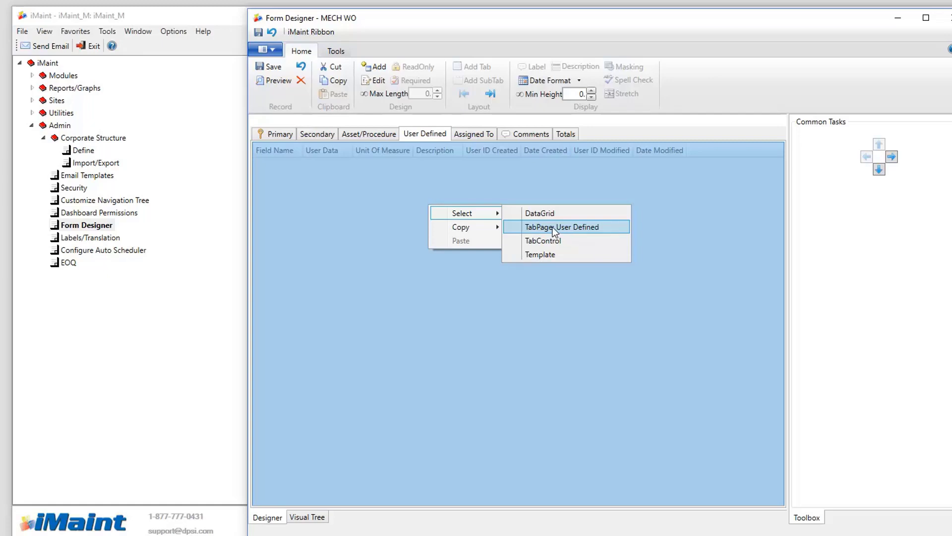
key("Up")
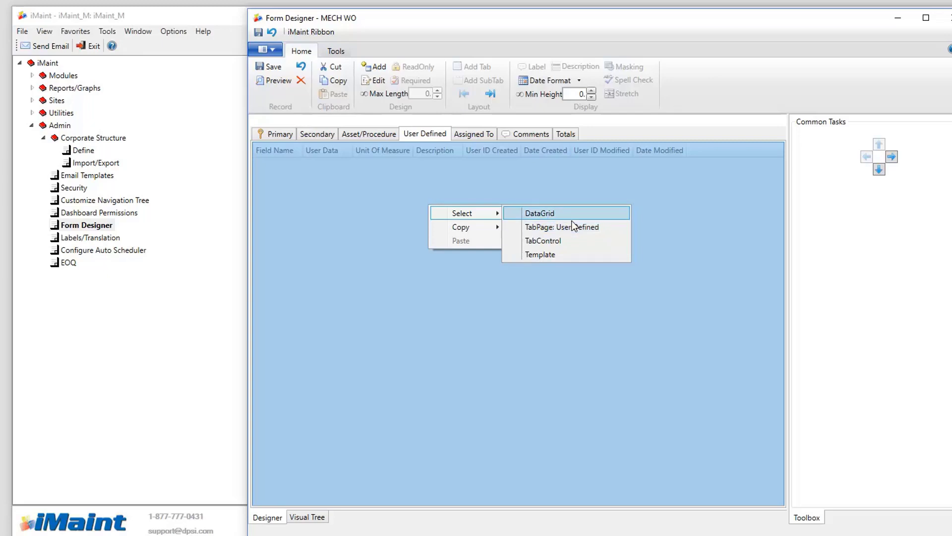
left_click(593, 237)
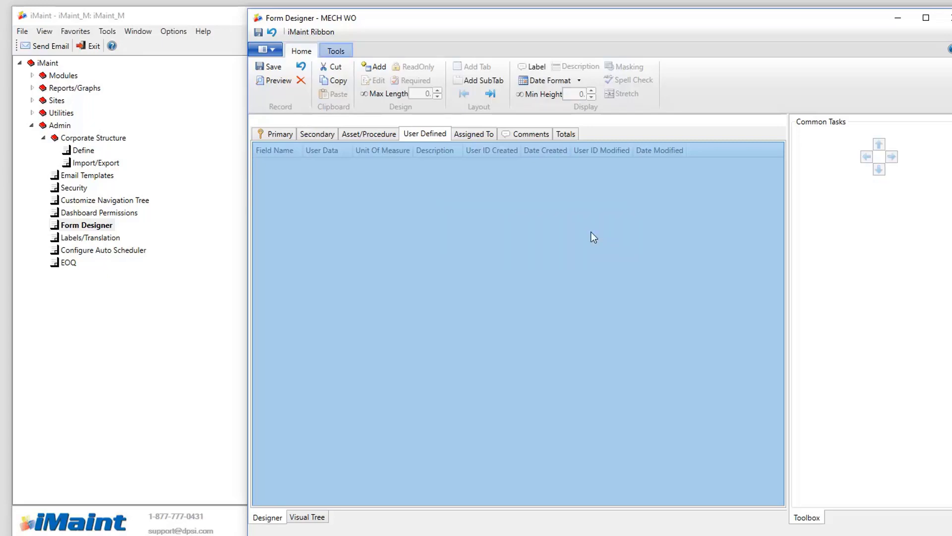
left_click(300, 81)
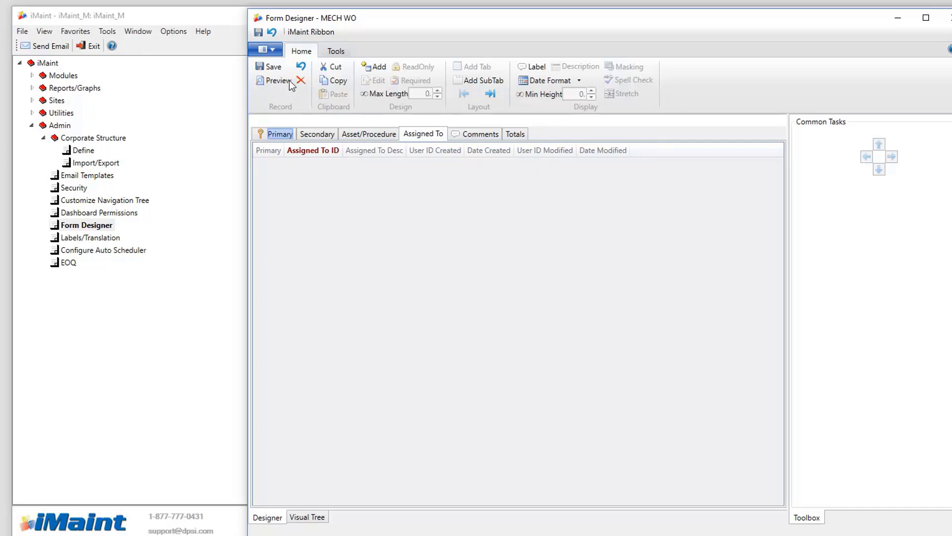
- Copy the Supervisor ID lookup field from the form's Secondary page
left_click(276, 134)
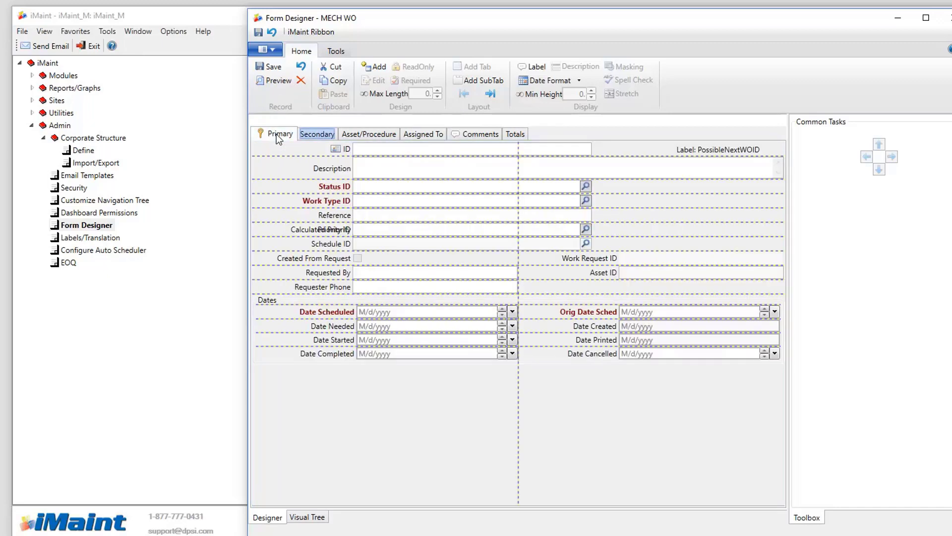
left_click(302, 133)
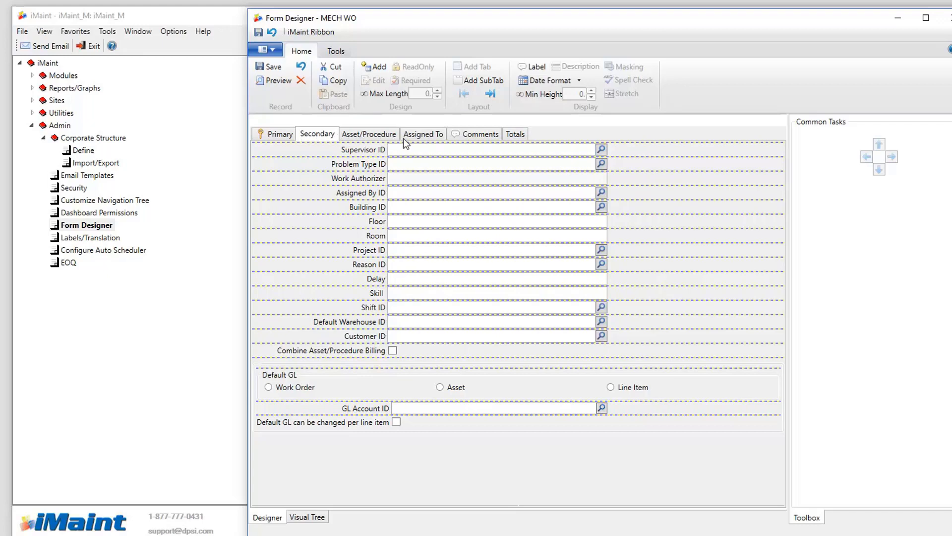
left_click(421, 149)
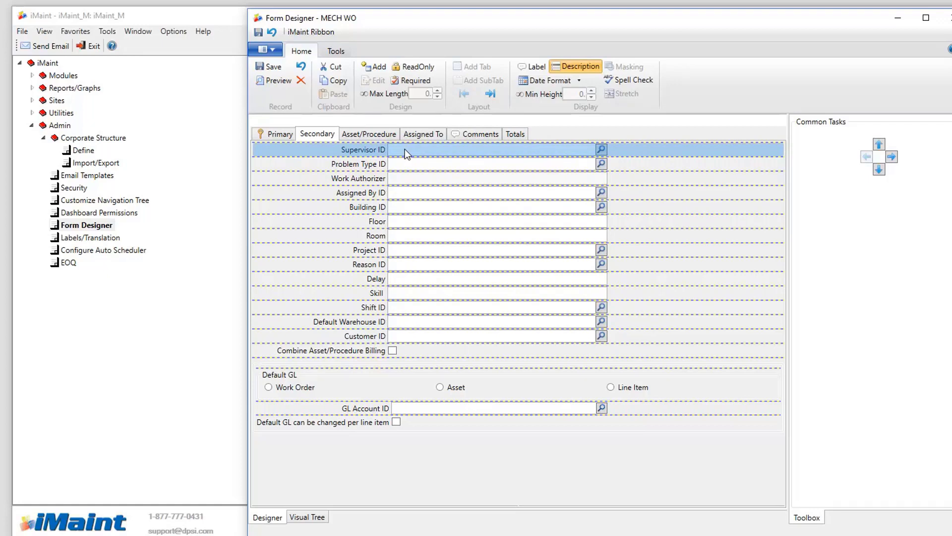
right_click(403, 147)
mouse_move(437, 158)
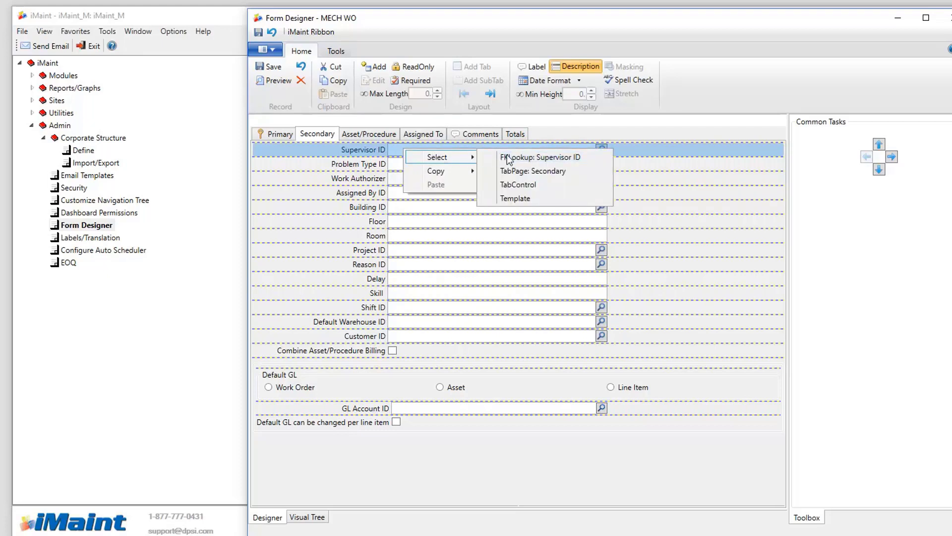
left_click(565, 158)
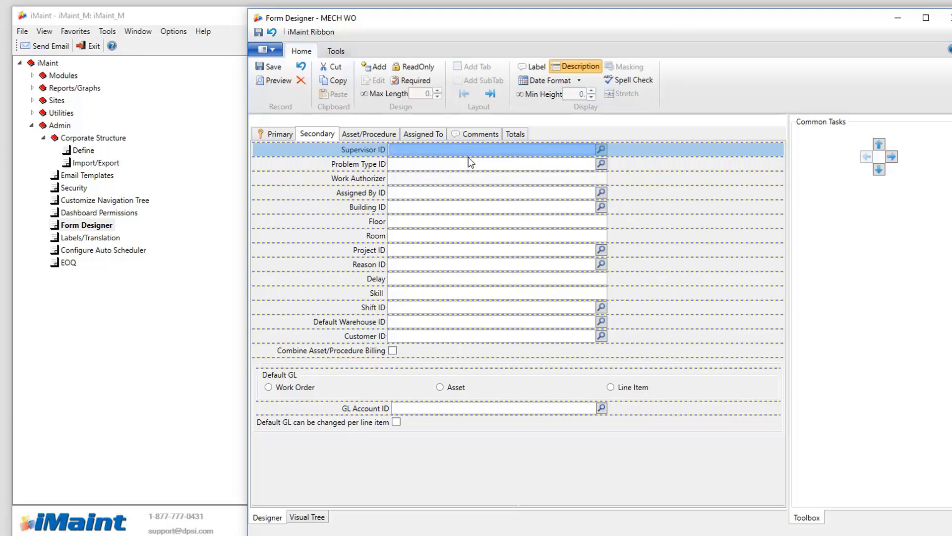
right_click(426, 150)
mouse_move(457, 177)
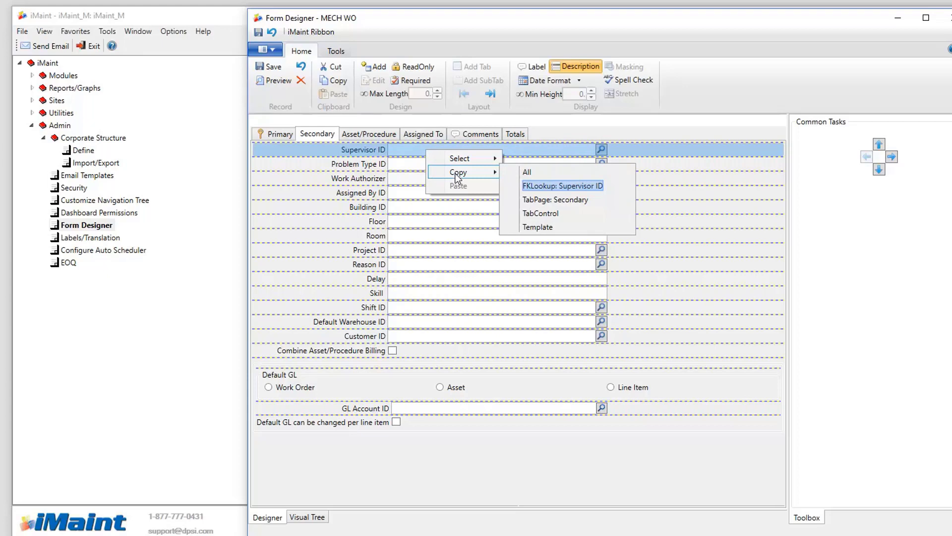
left_click(573, 187)
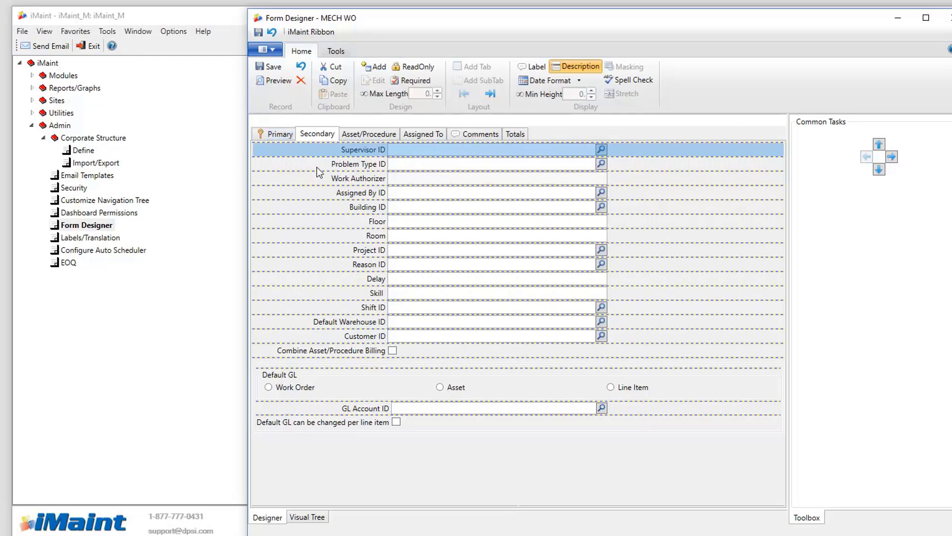
- Paste the copied Supervisor ID lookup into the empty area below the dates on the Primary page
left_click(275, 135)
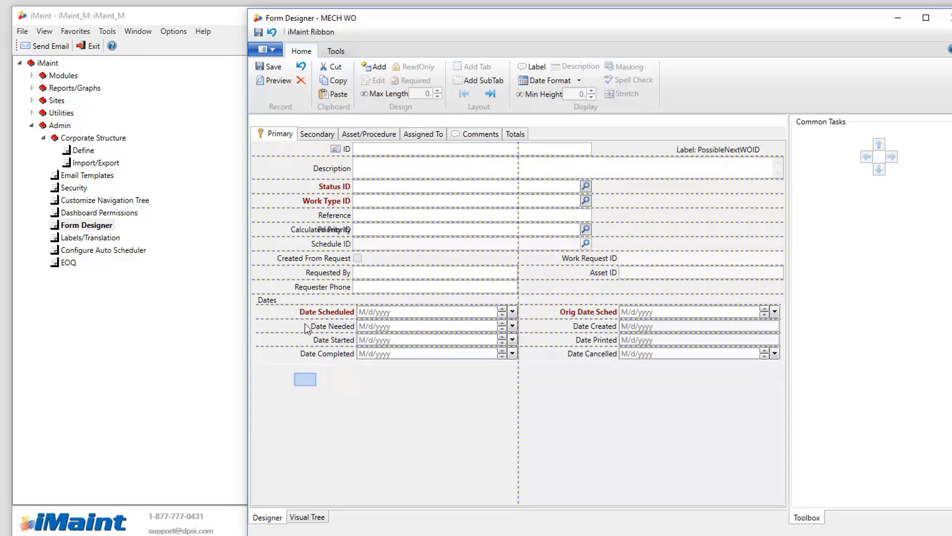
right_click(305, 379)
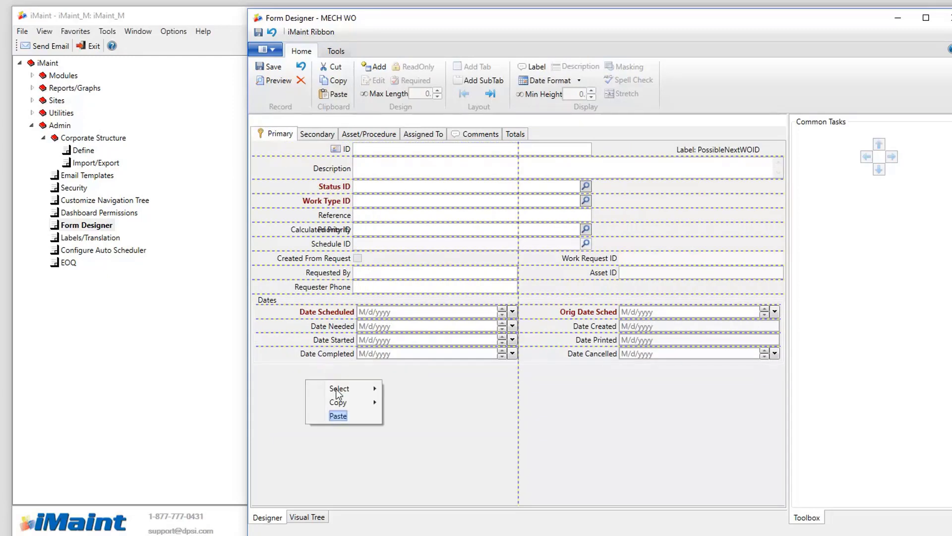
left_click(338, 416)
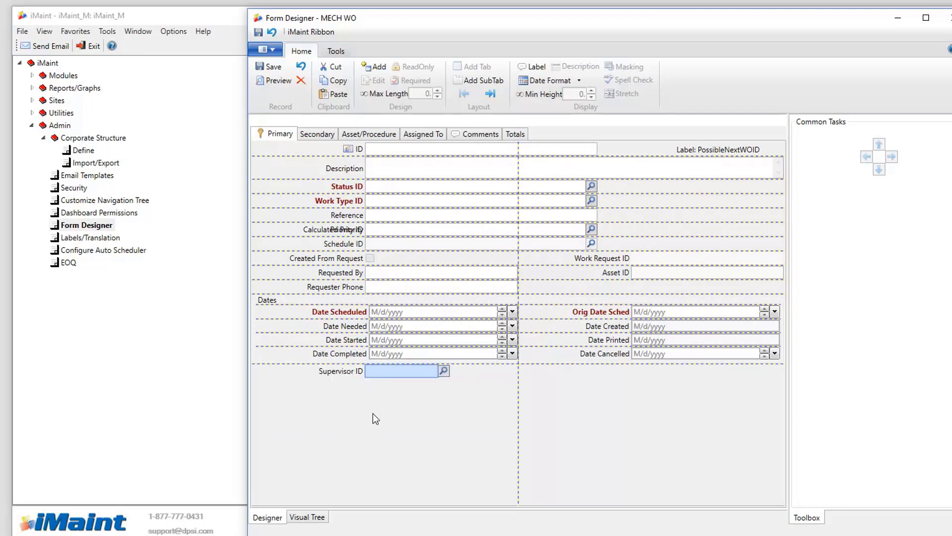
- Move the Supervisor ID field up to directly below Description and extend it across into the second column
left_click(394, 374)
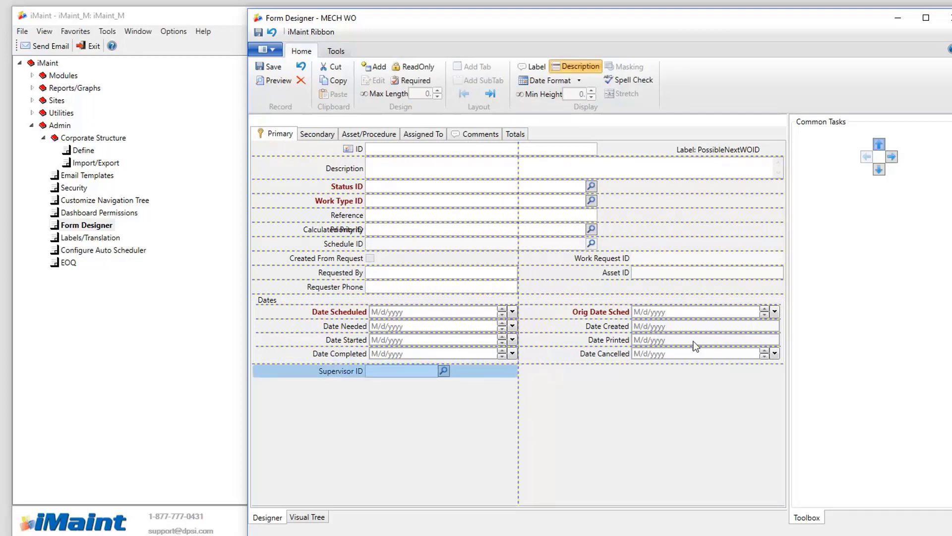
left_click(878, 145)
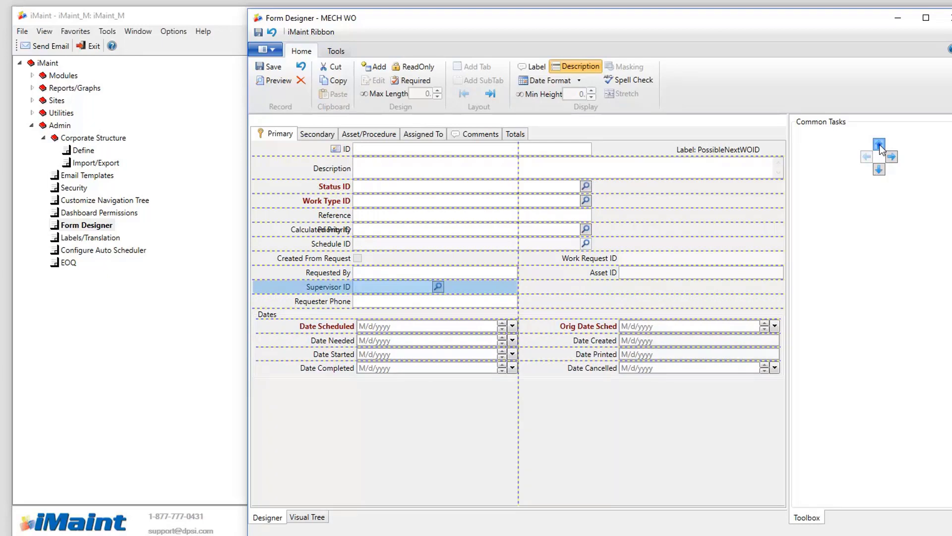
left_click(879, 145)
left_click(879, 145)
left_click(879, 145)
left_click(878, 145)
left_click(879, 145)
left_click(879, 145)
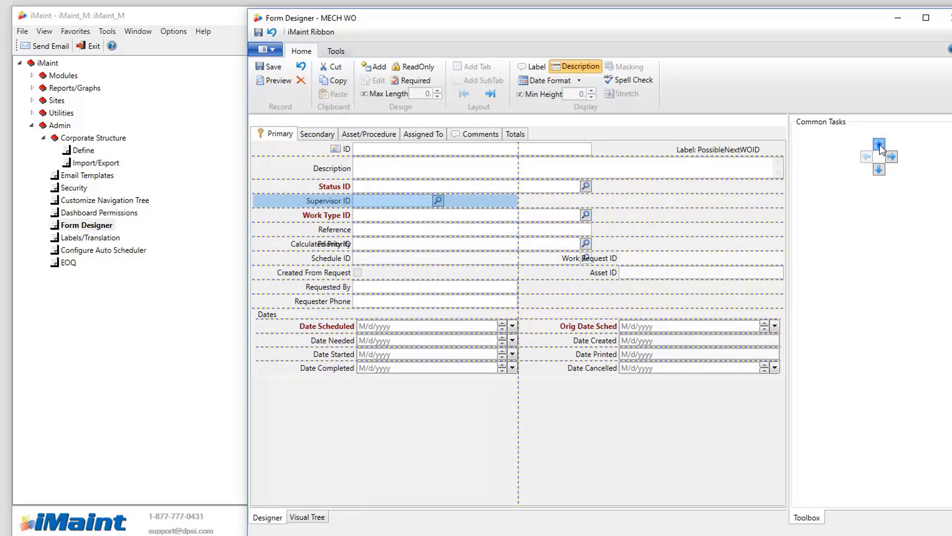
left_click(879, 145)
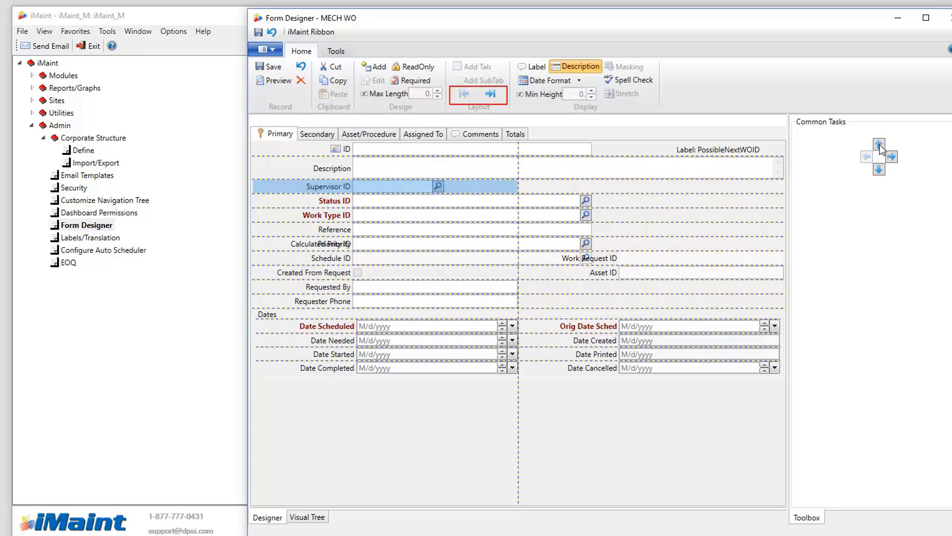
left_click(490, 94)
- Select the form's whole tab control and show the Totals page
left_click(587, 418)
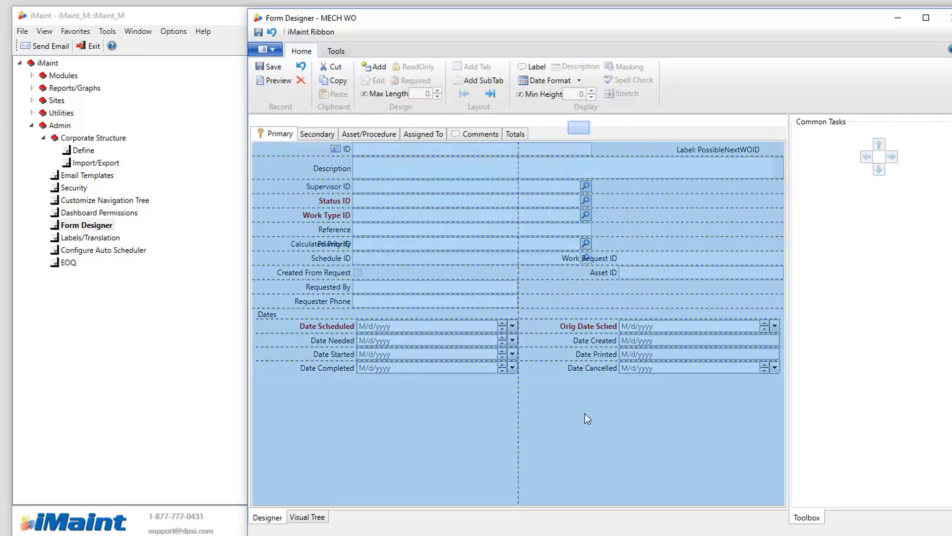
left_click(580, 129)
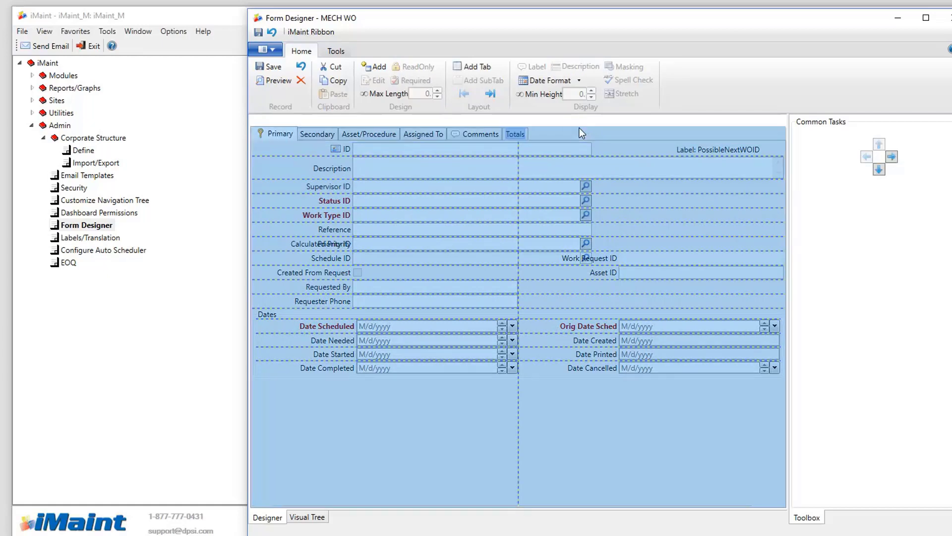
left_click(507, 132)
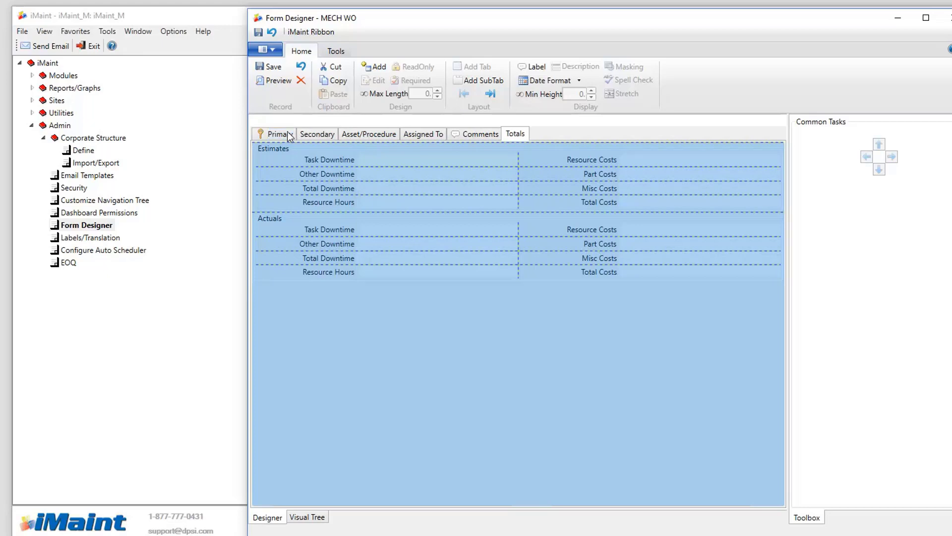
- Set the Date Needed field on the Primary page to the Date Only format
left_click(272, 133)
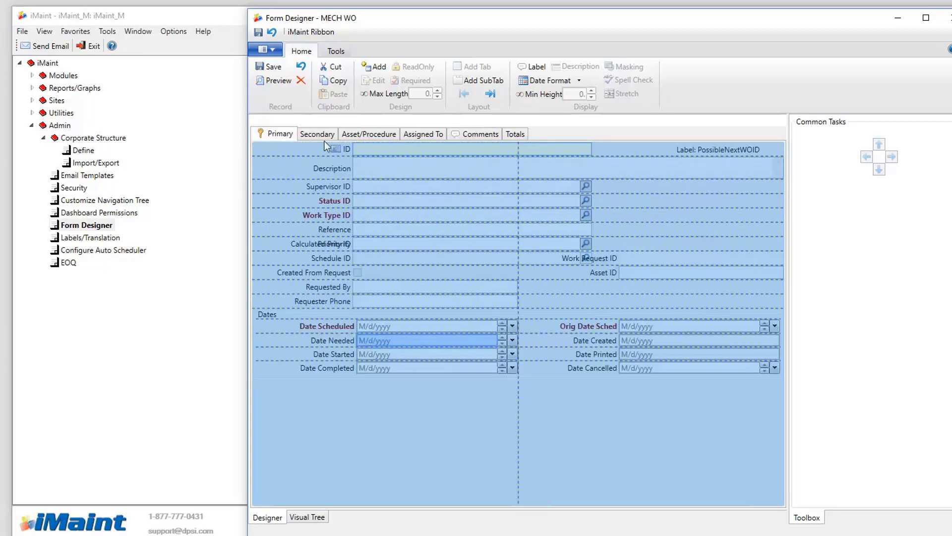
left_click(415, 339)
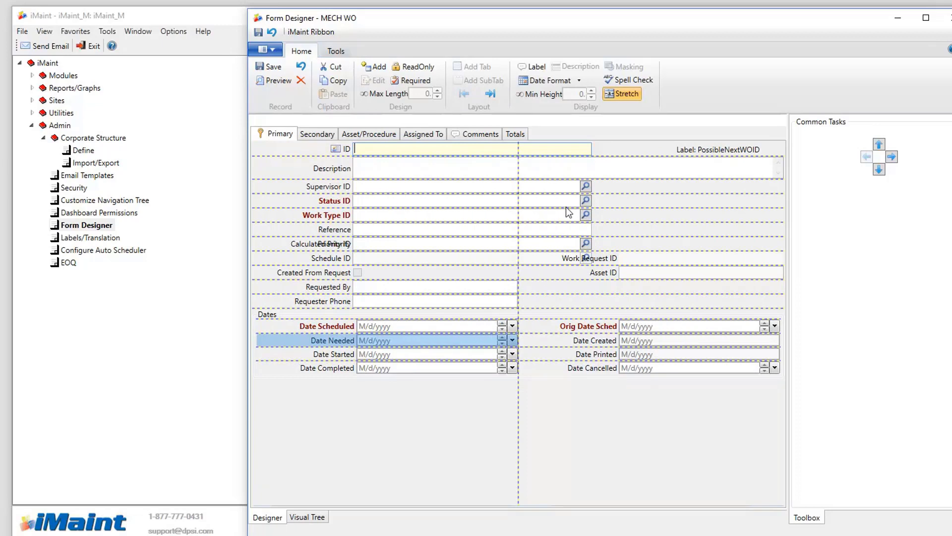
left_click(578, 80)
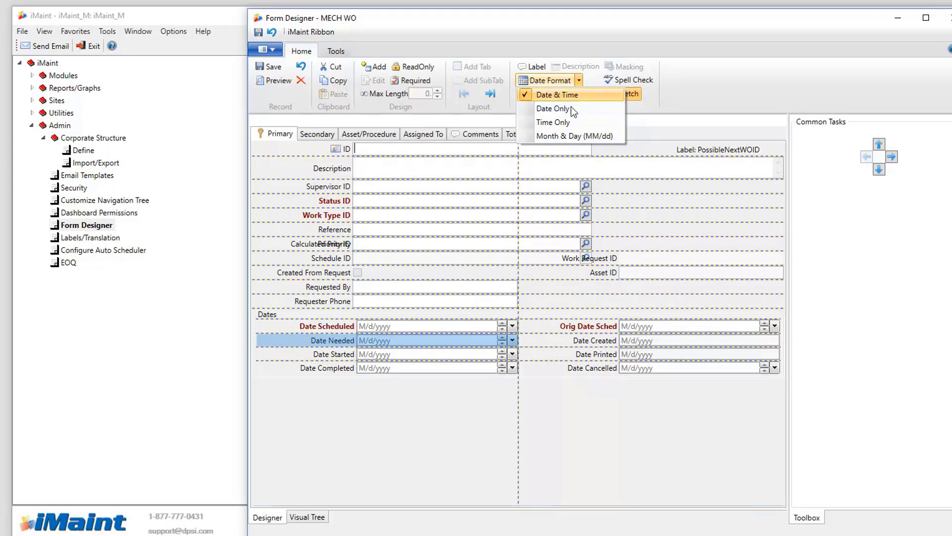
left_click(571, 106)
left_click(578, 81)
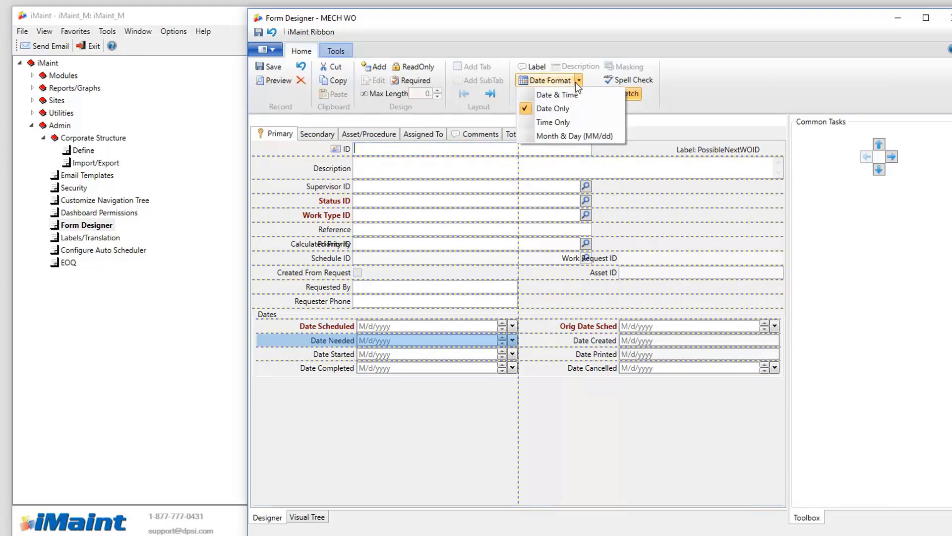
left_click(670, 103)
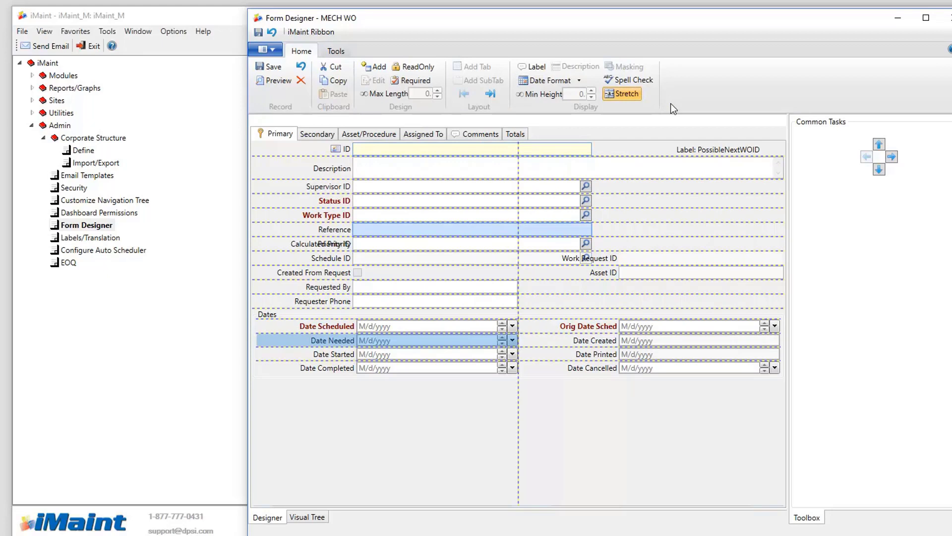
- Examine the predefined masks and mask characters offered for the Reference field, leaving without applying one
left_click(409, 229)
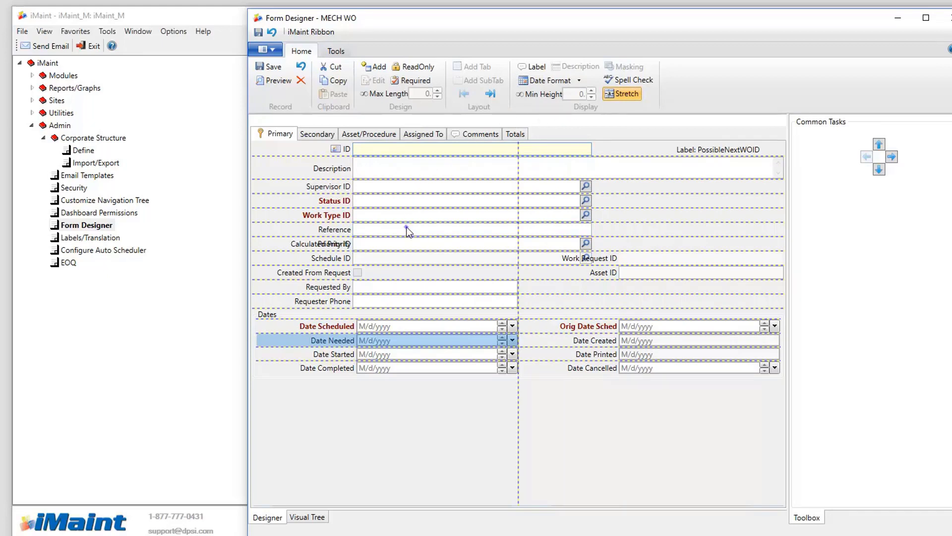
left_click(601, 68)
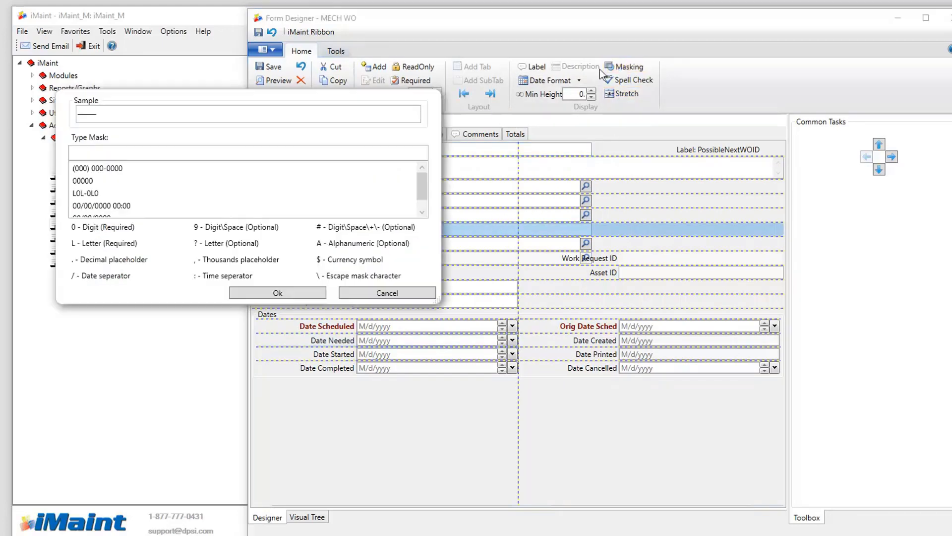
left_click_drag(281, 93, 765, 138)
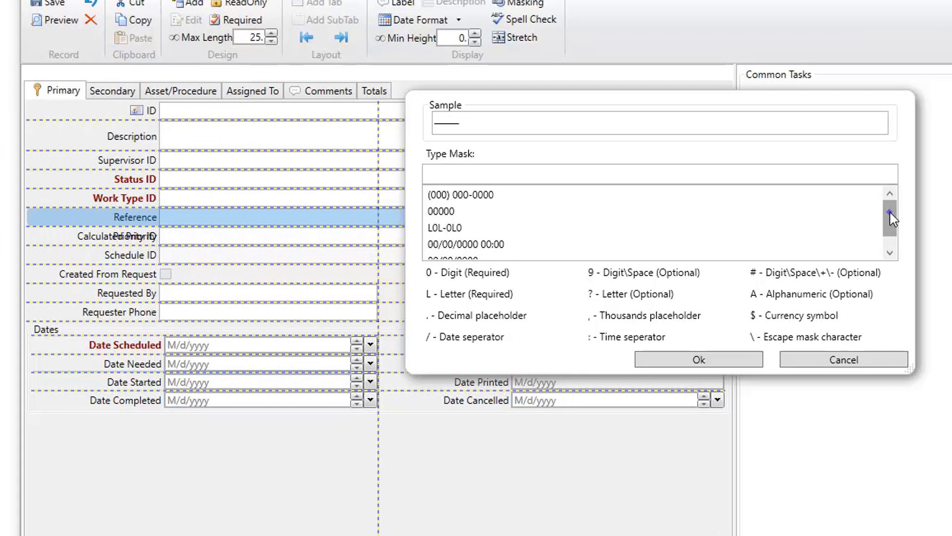
left_click_drag(890, 219, 893, 241)
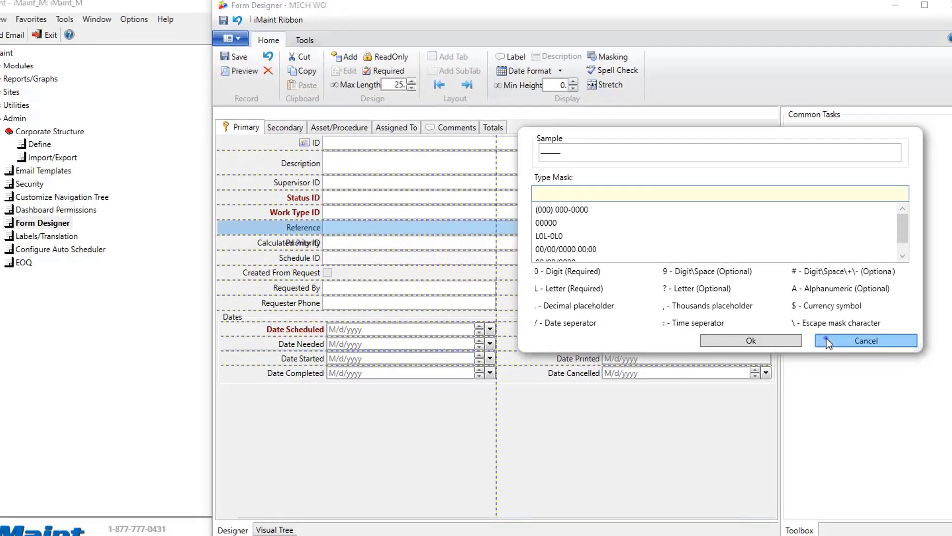
left_click(843, 357)
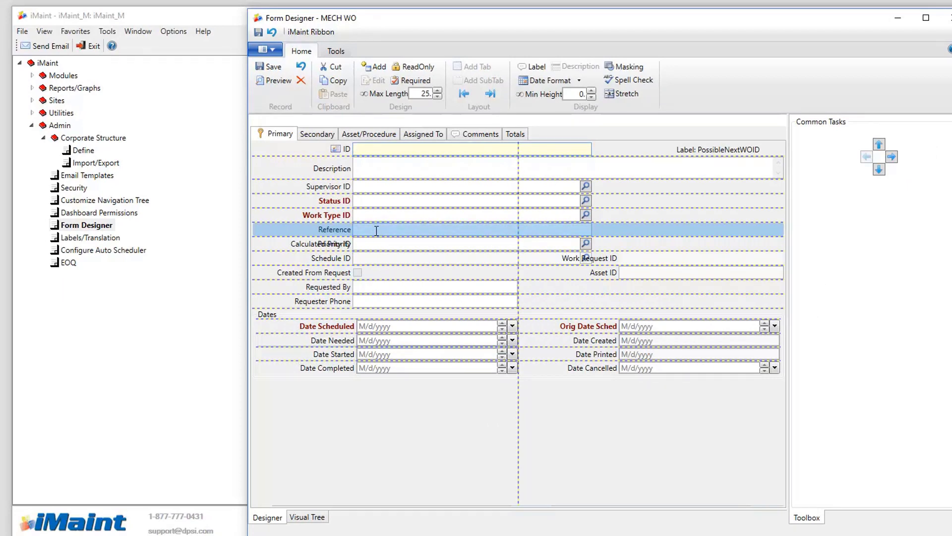
- Set the Description field's maximum length to 25
left_click(423, 93)
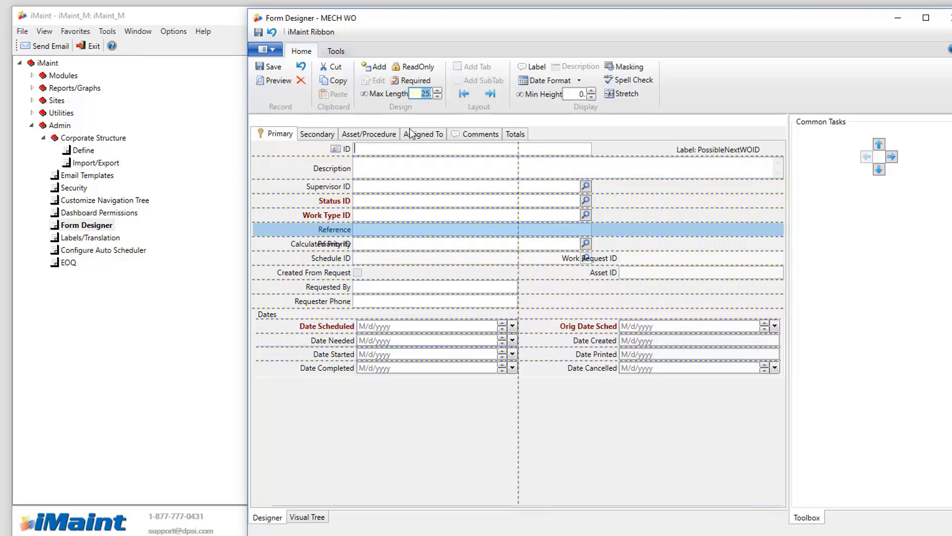
left_click(407, 171)
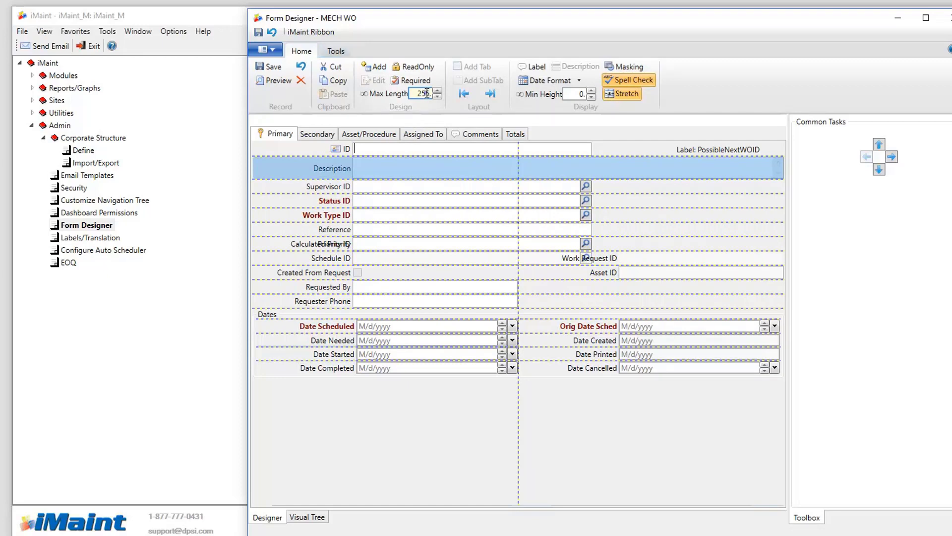
key("BackSpace")
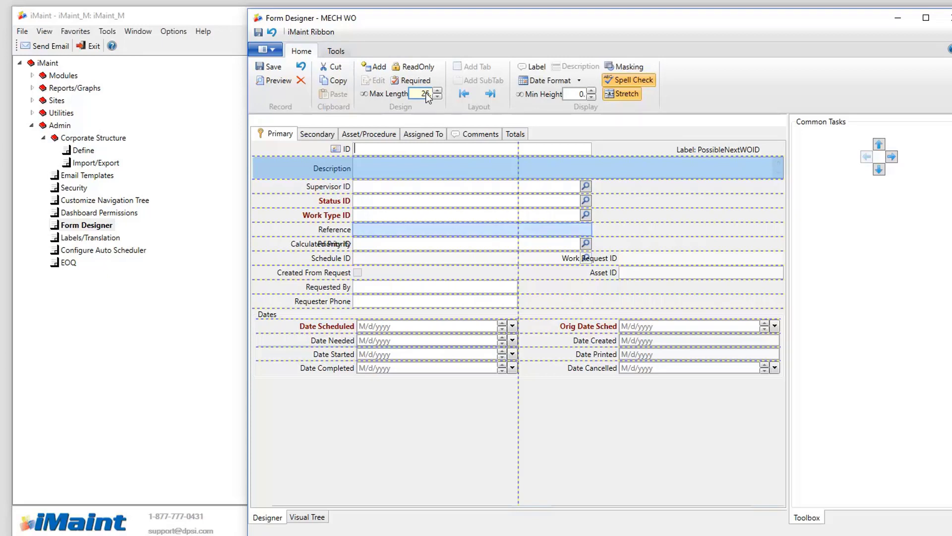
- Open the Reference field's label for editing and accept it
left_click(371, 230)
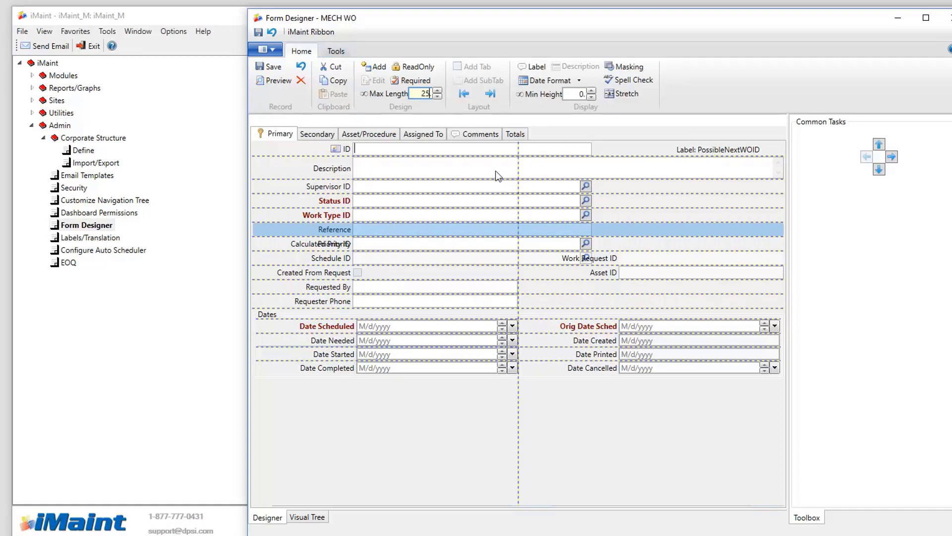
left_click(520, 67)
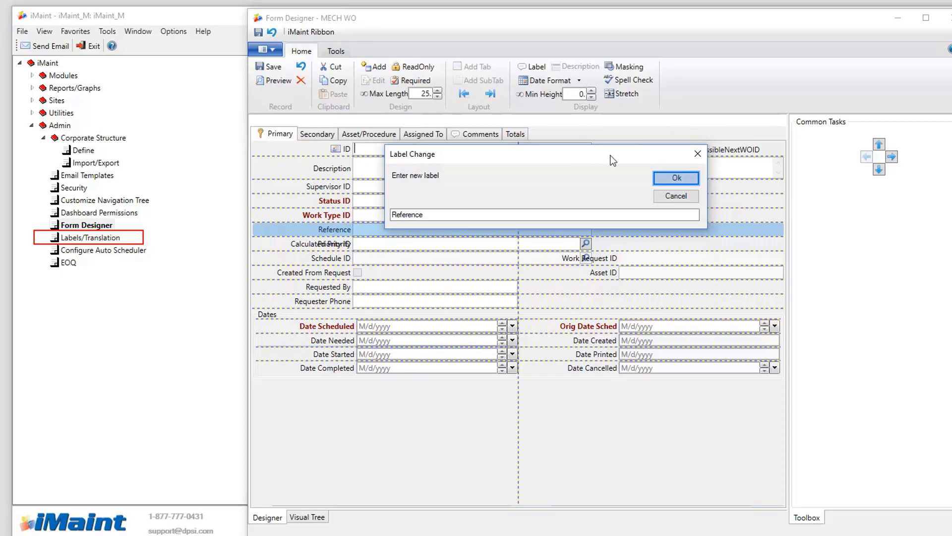
left_click(676, 180)
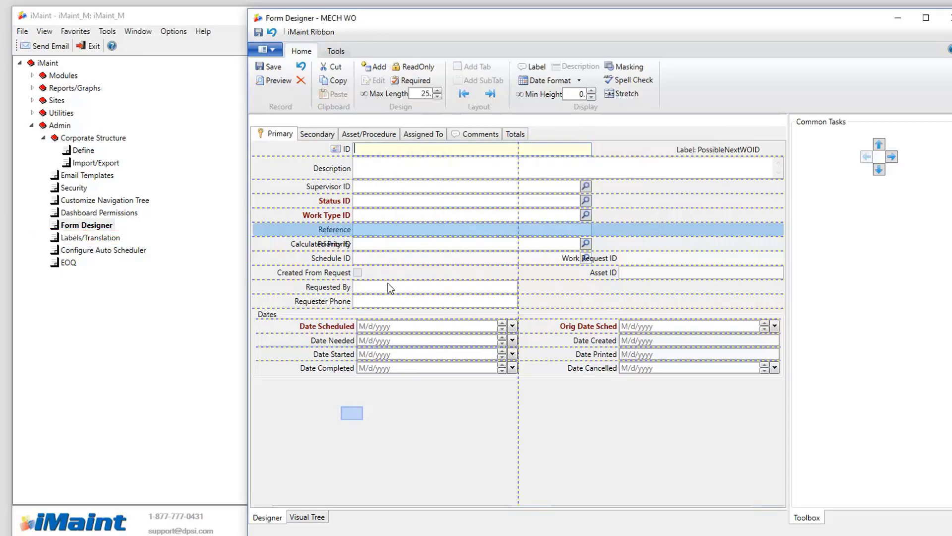
- Add the Project lookup field to the Primary page and extend it across into the second column
left_click(354, 416)
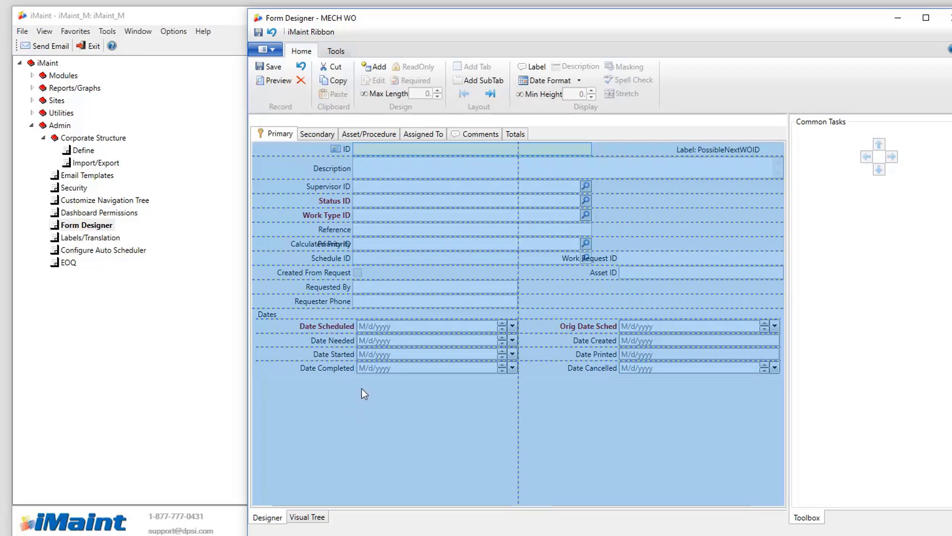
left_click(374, 71)
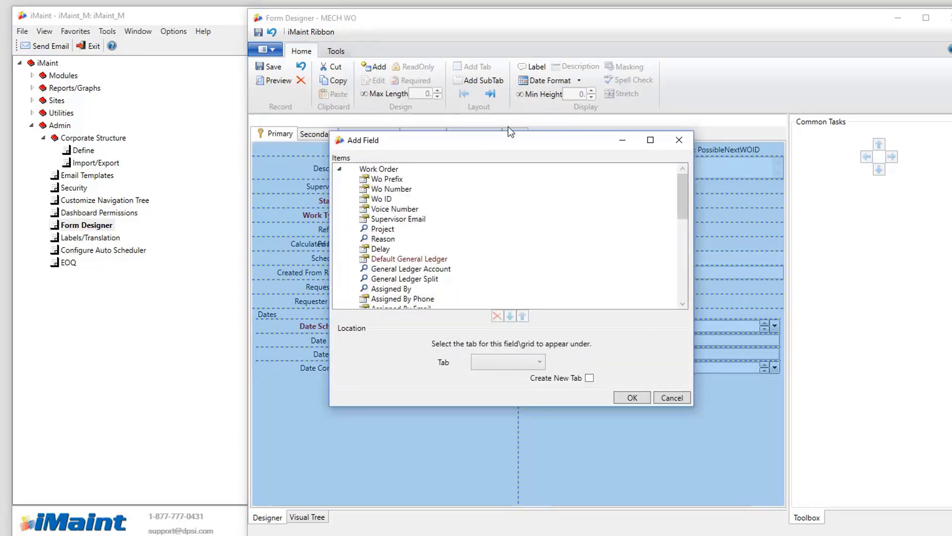
left_click_drag(509, 136, 704, 125)
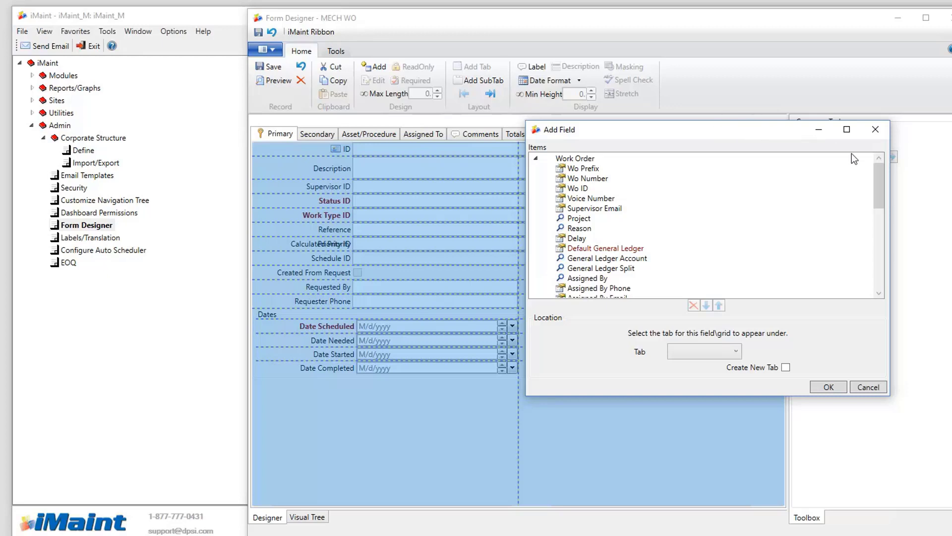
mouse_move(875, 194)
left_mouse_down()
mouse_move(874, 284)
mouse_move(878, 195)
left_mouse_up()
left_click(577, 220)
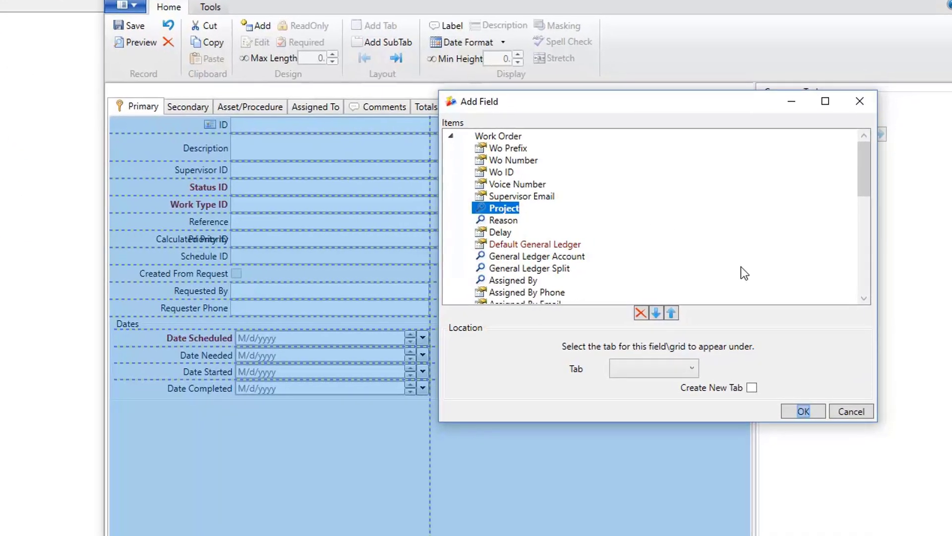
left_click(808, 412)
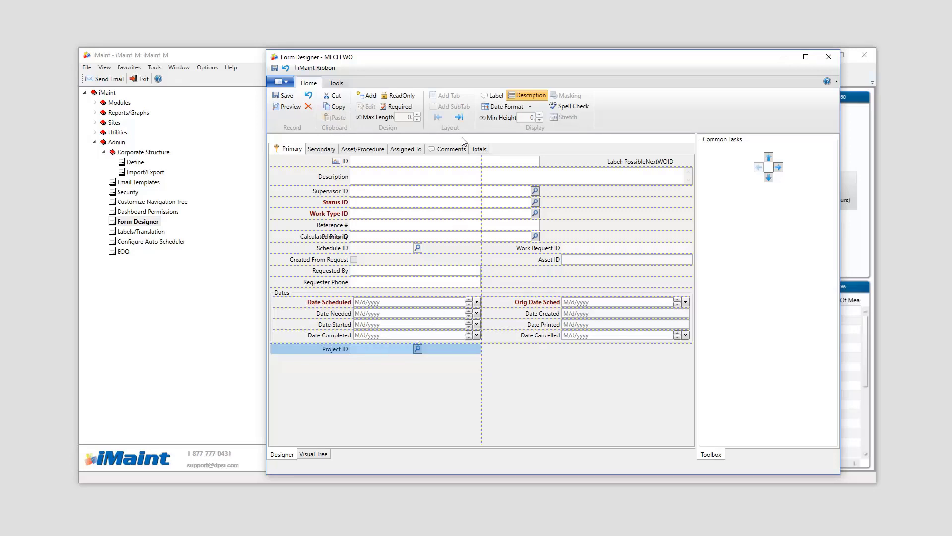
left_click(460, 117)
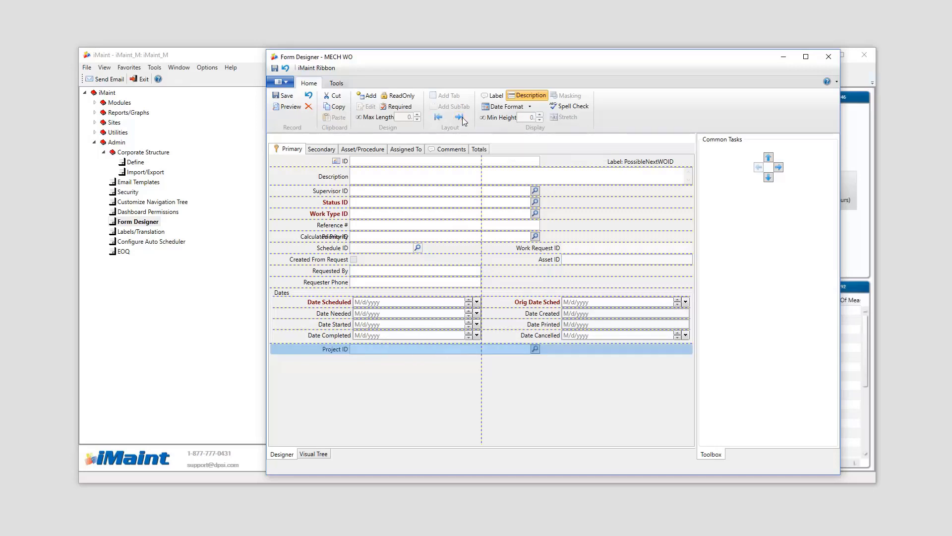
left_click(416, 381)
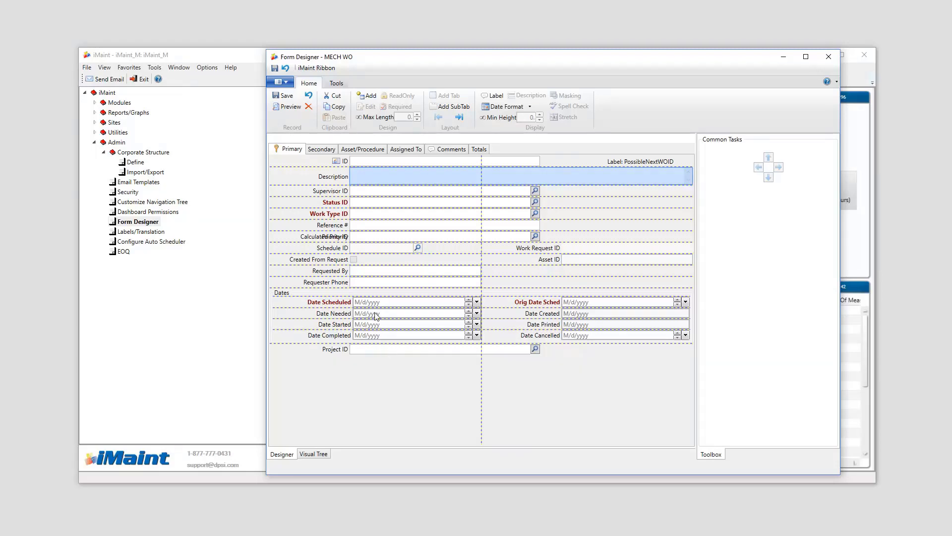
- Mark the Description field on the Primary page as required
left_click(366, 176)
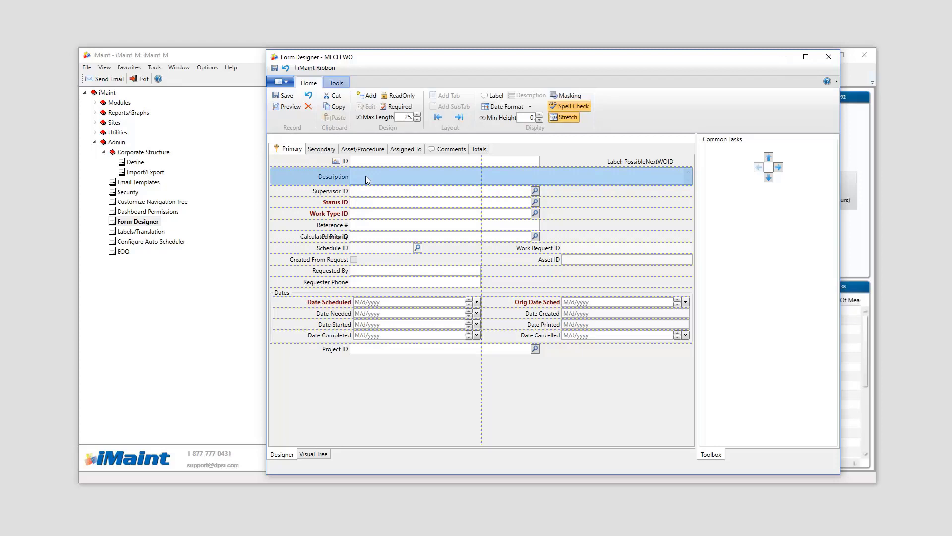
left_click(396, 107)
left_click(393, 107)
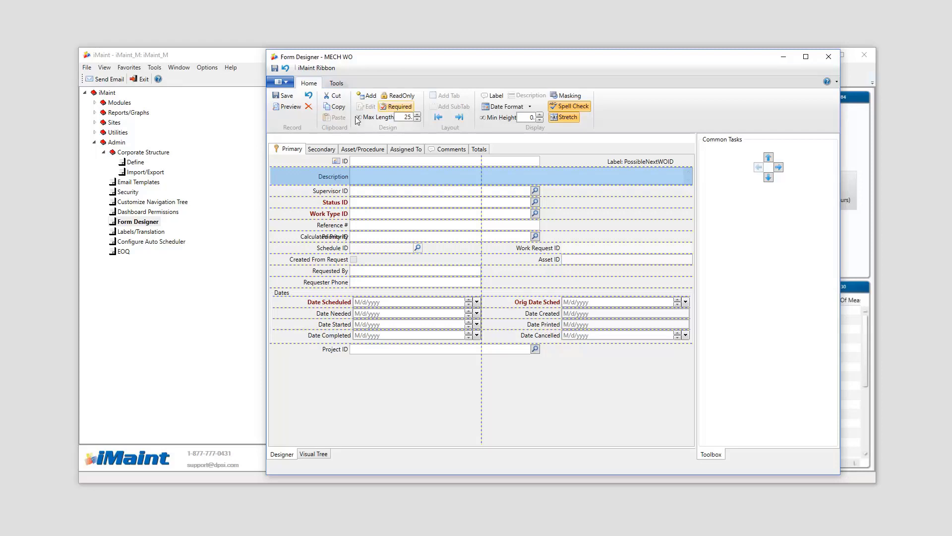
- Make the Comments column required in the Downtime grid on the Asset/Procedure page
left_click(346, 149)
left_click(373, 150)
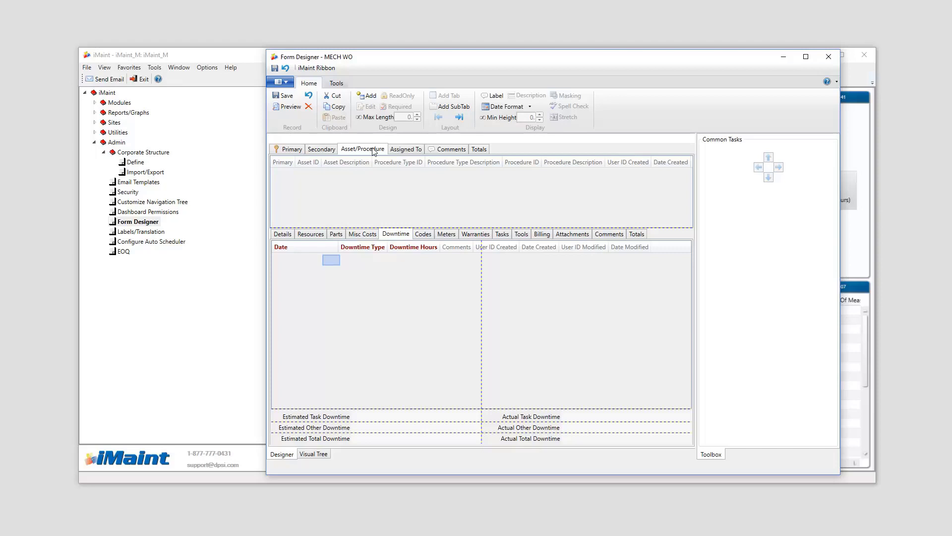
left_click(333, 263)
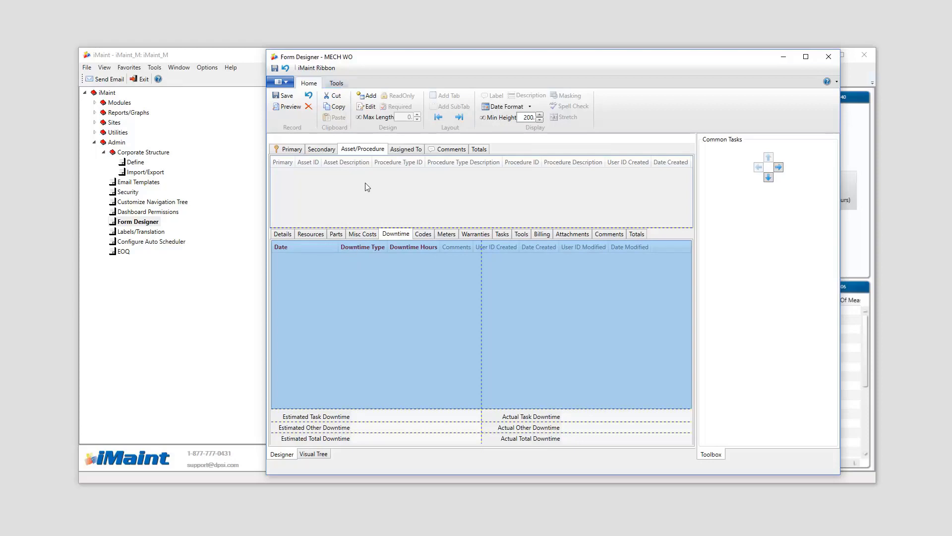
left_click(367, 106)
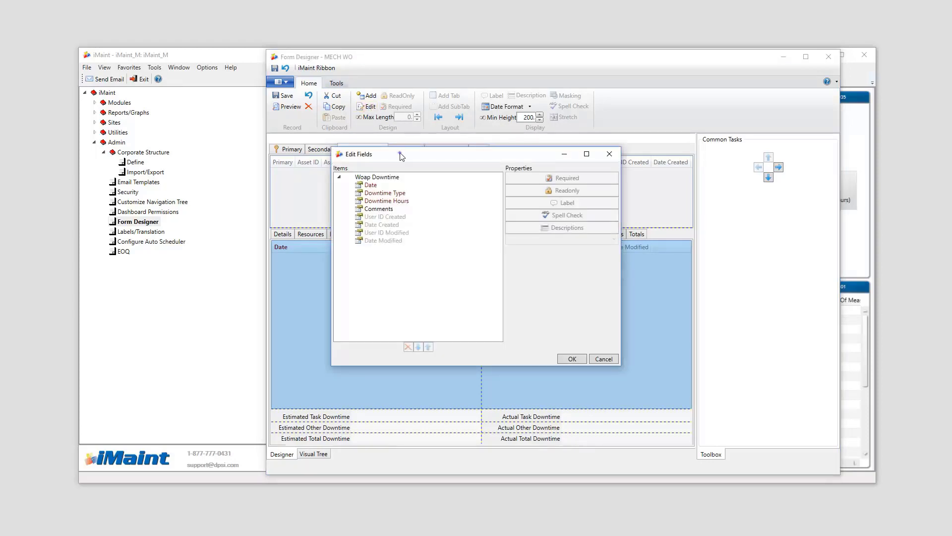
left_click_drag(402, 155, 587, 161)
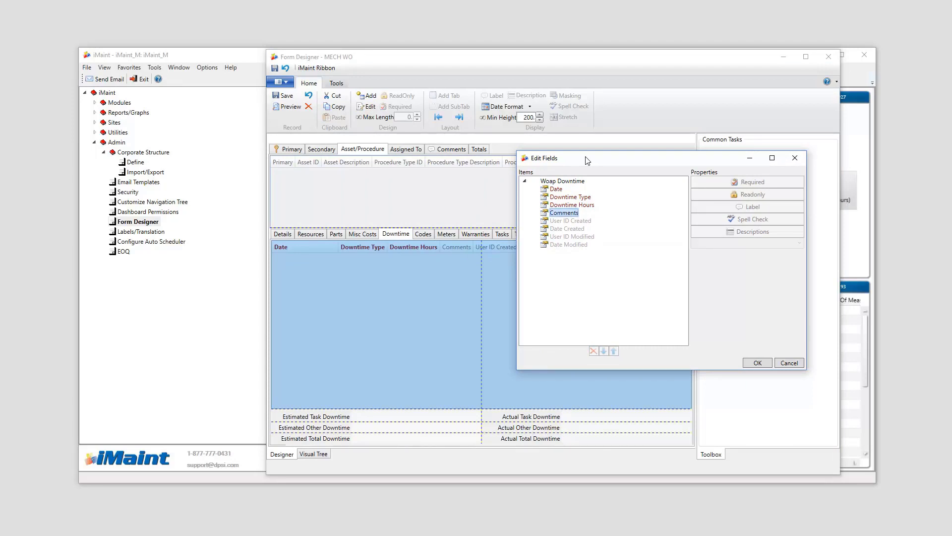
left_click(558, 211)
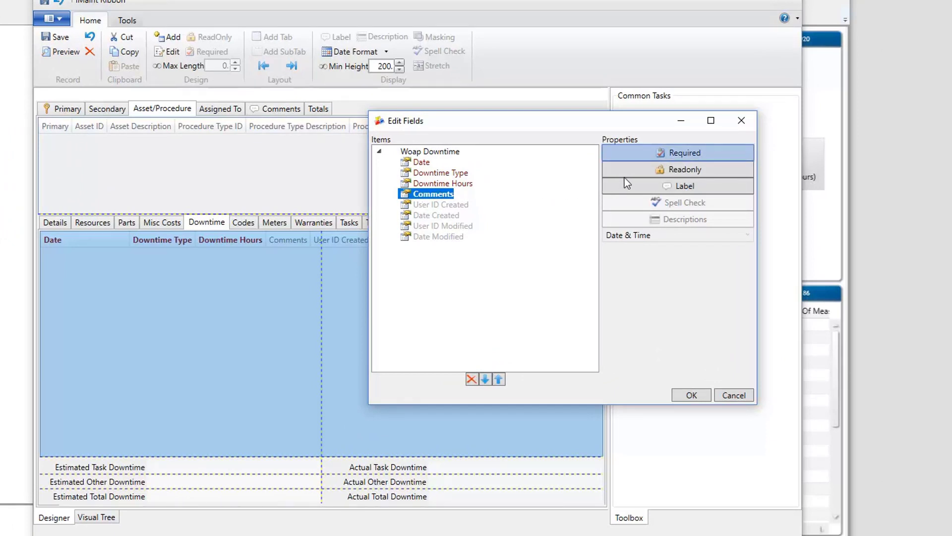
left_click(668, 150)
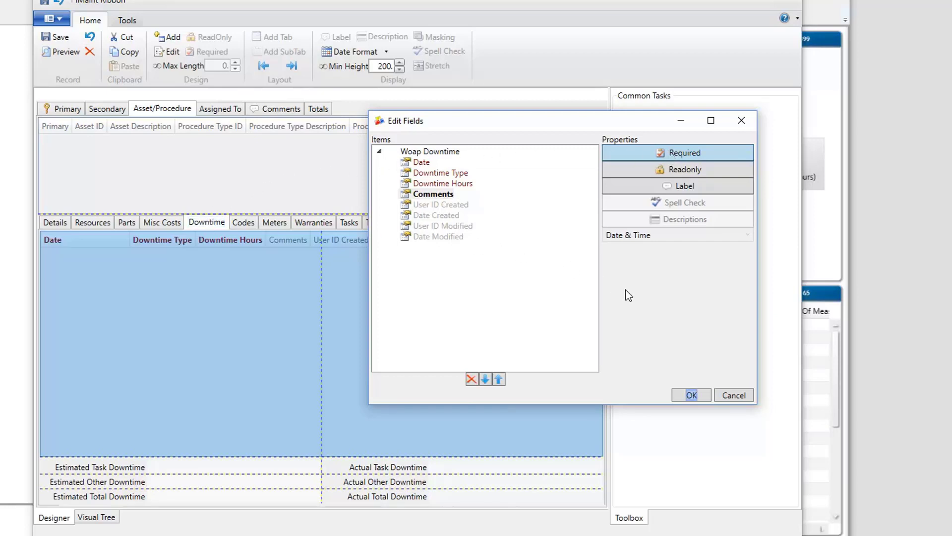
left_click(691, 395)
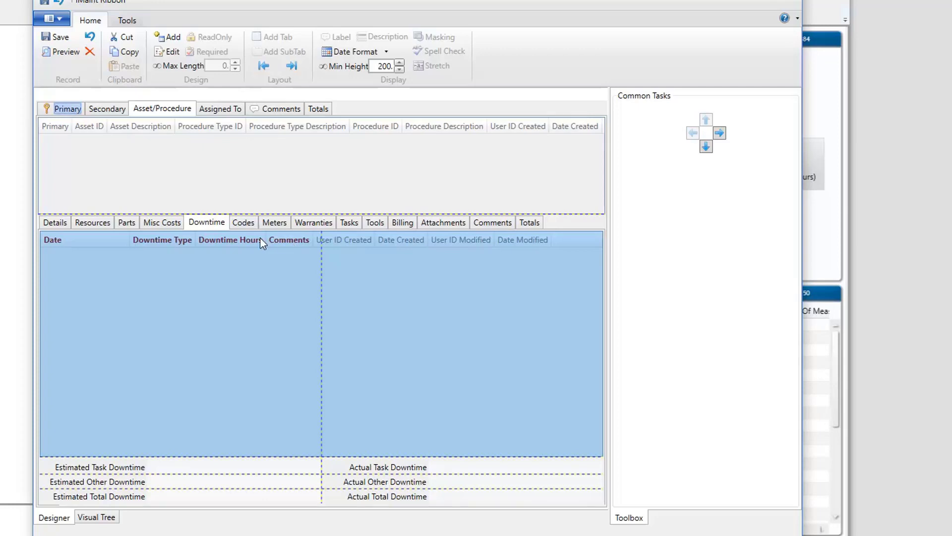
- Preview the work order form from its Primary page and close the preview
left_click(67, 109)
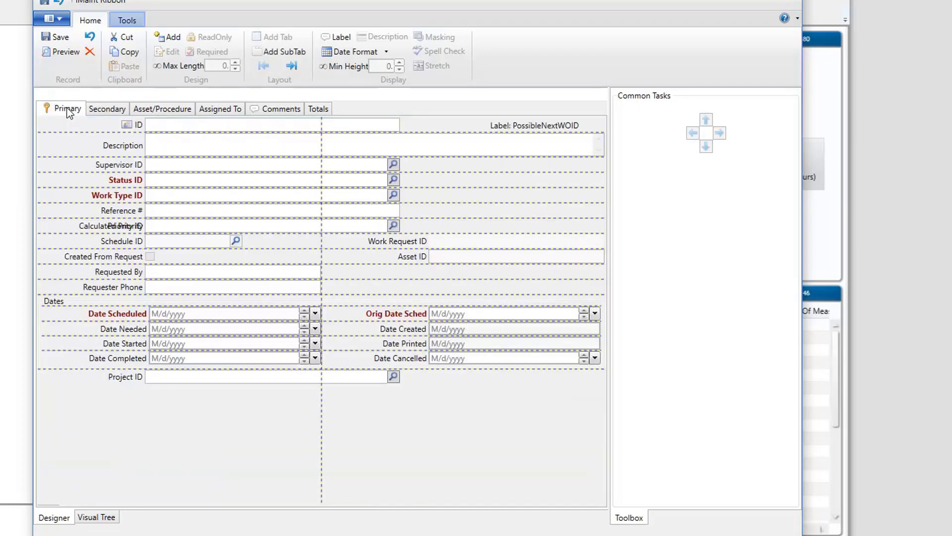
left_click(67, 53)
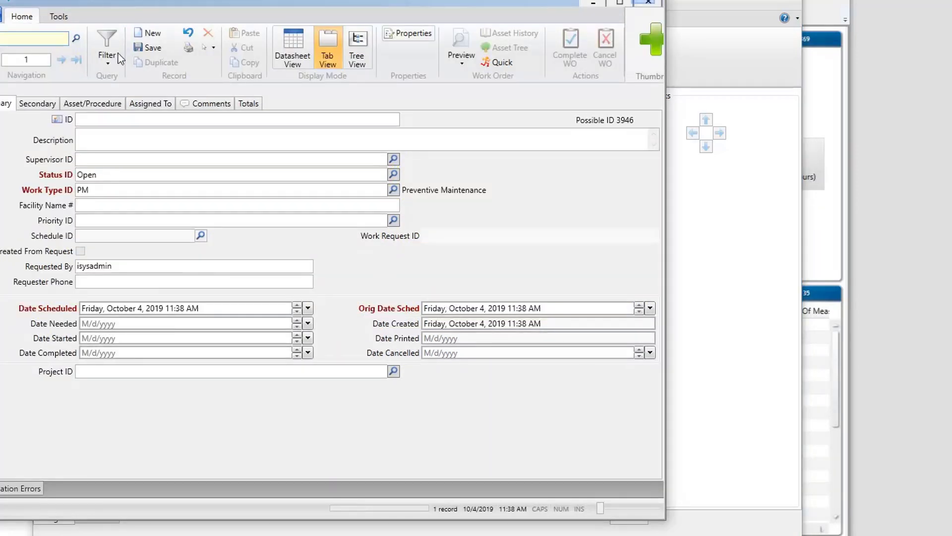
left_click(646, 3)
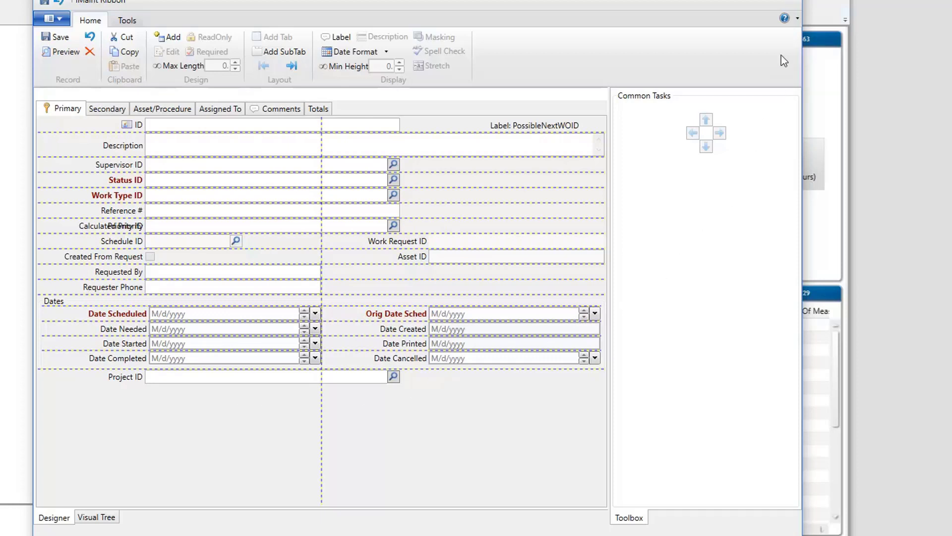
- Close the MECH WO form design and select MECH WO in the forms list
left_click(792, 3)
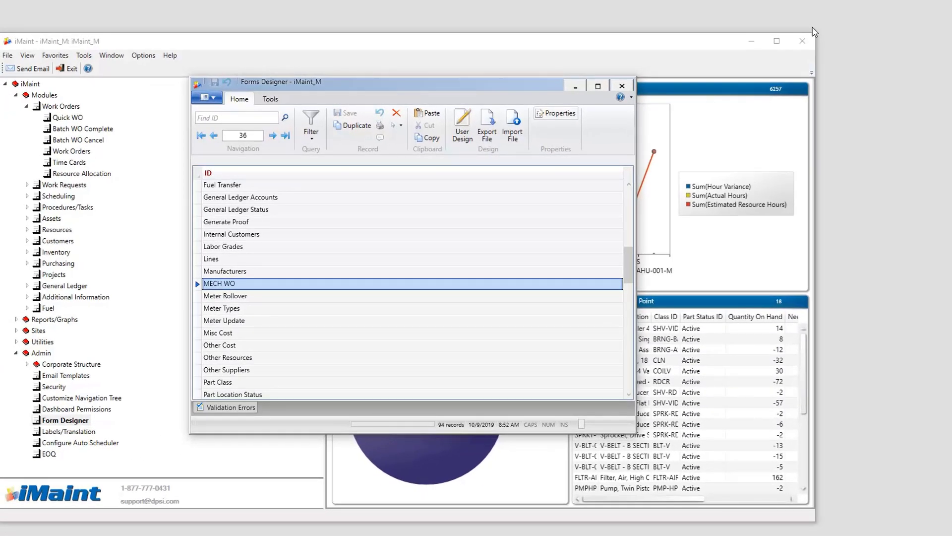
left_click(246, 284)
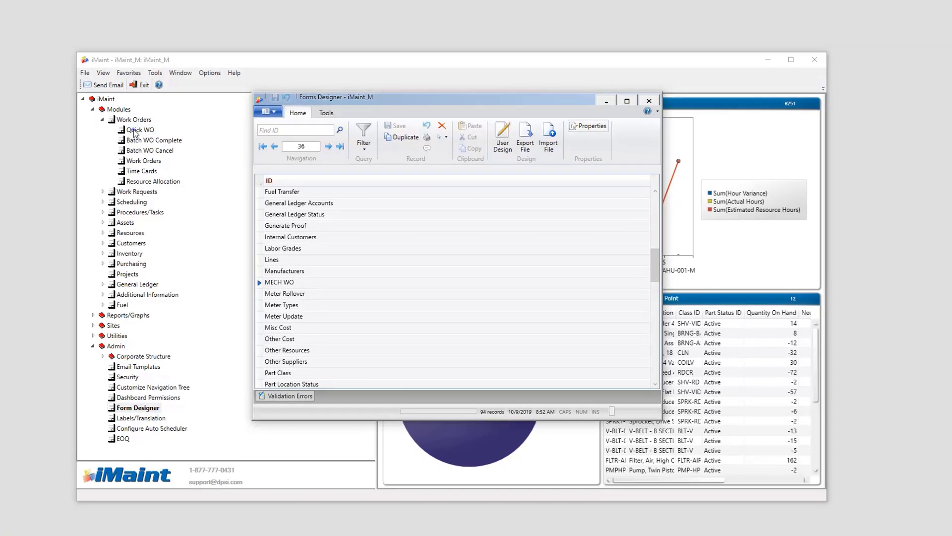
- Open the Quick WO form, examine the fields on its Primary, Secondary and Details pages, and close it
double_click(60, 118)
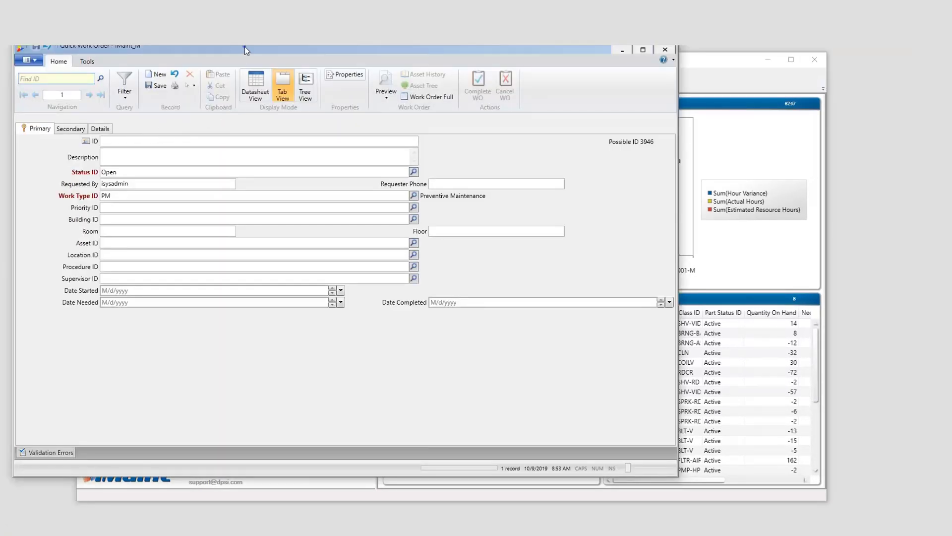
left_click_drag(245, 46, 393, 81)
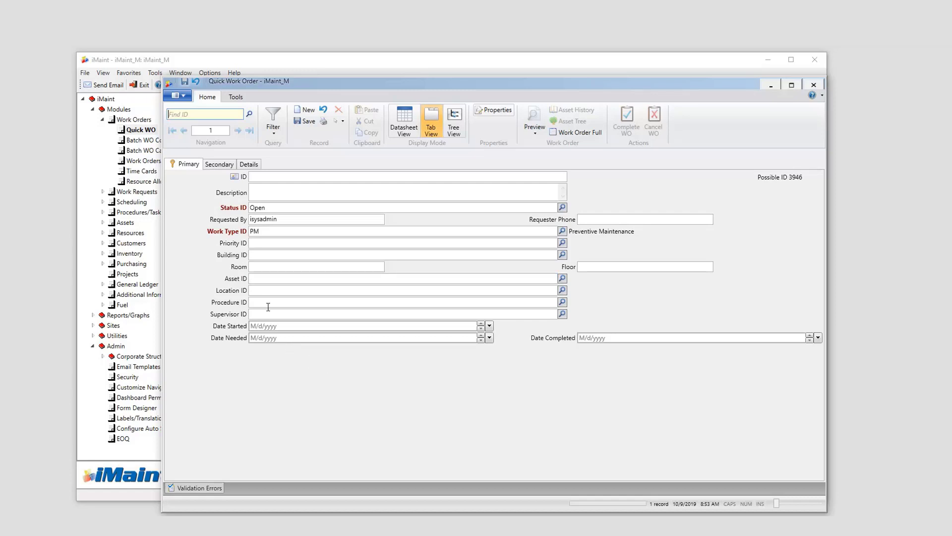
left_click(266, 281)
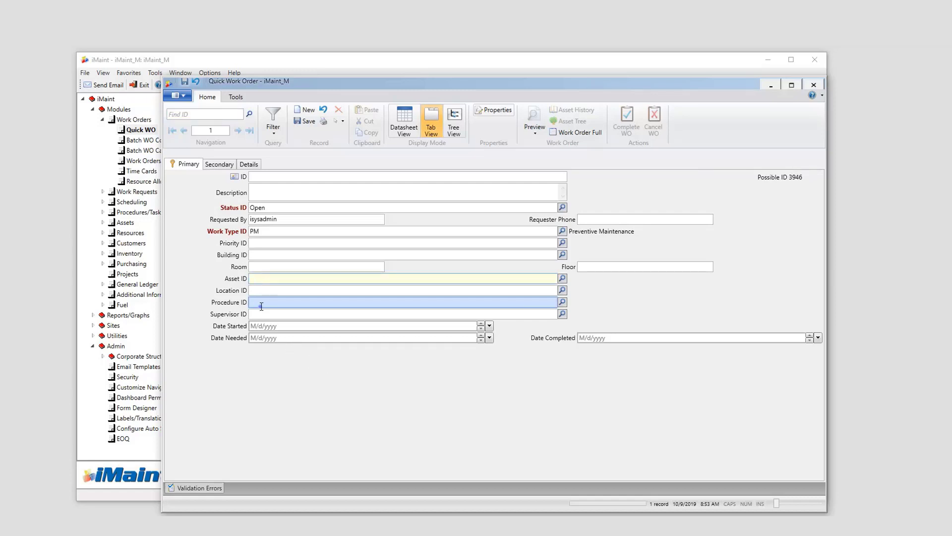
left_click(261, 305)
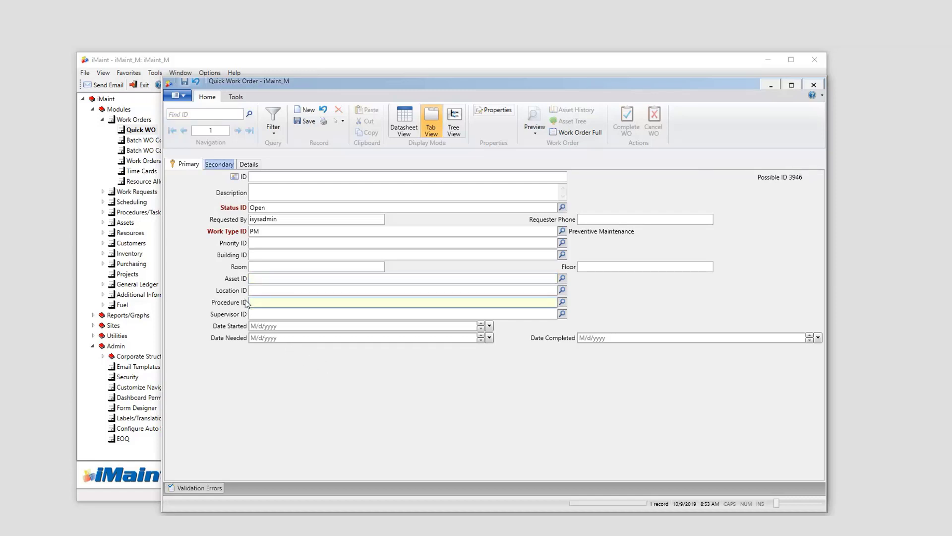
left_click(222, 164)
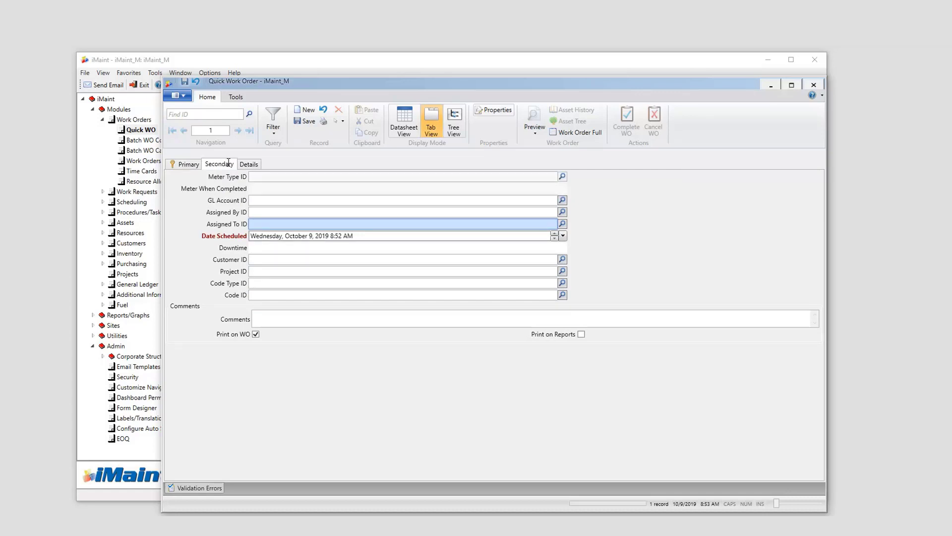
left_click(265, 224)
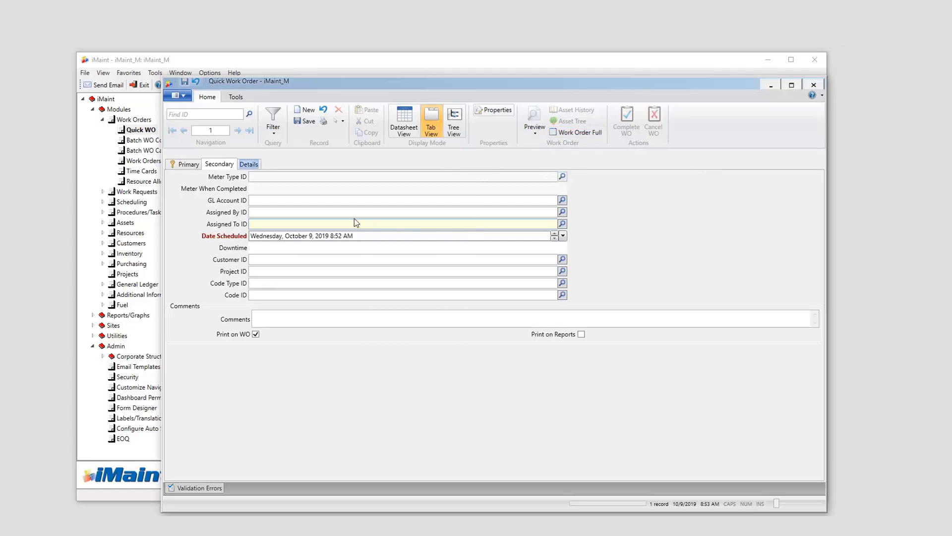
left_click(250, 165)
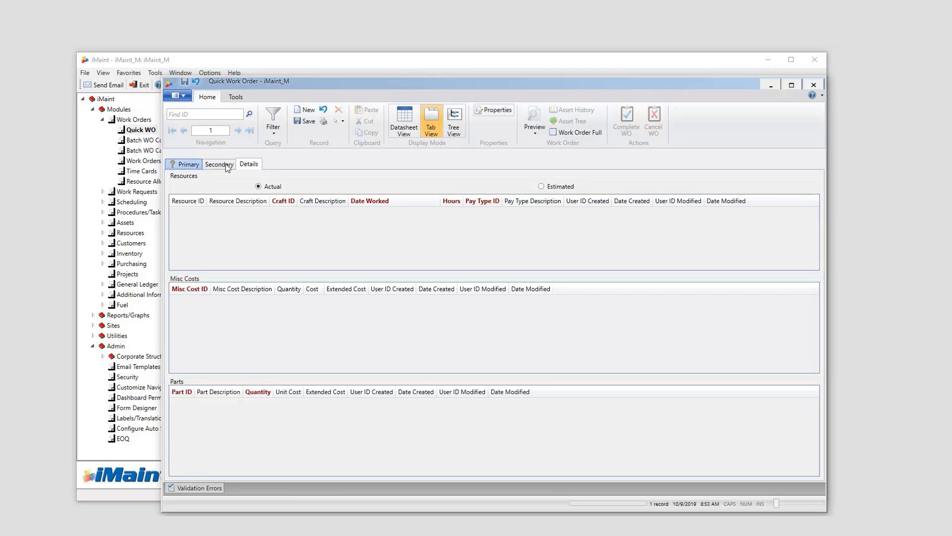
left_click(180, 165)
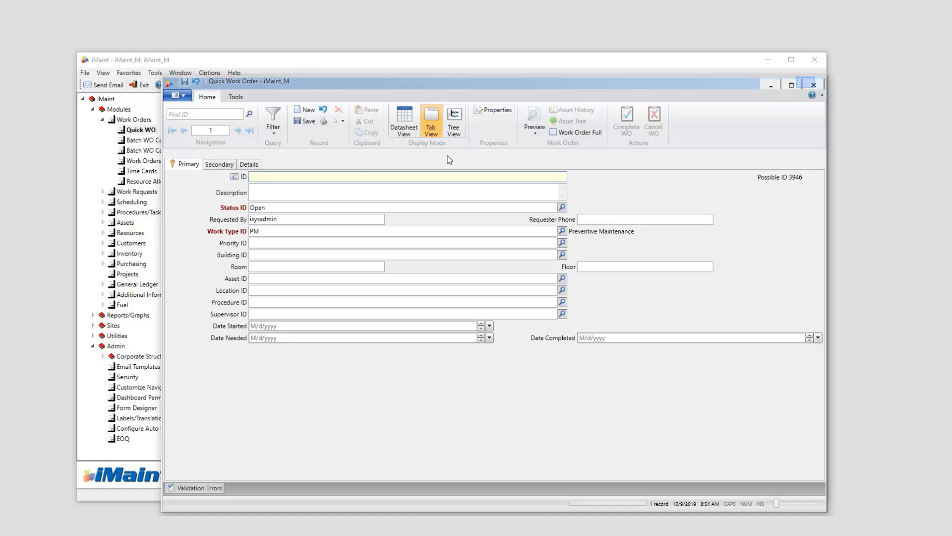
left_click(813, 84)
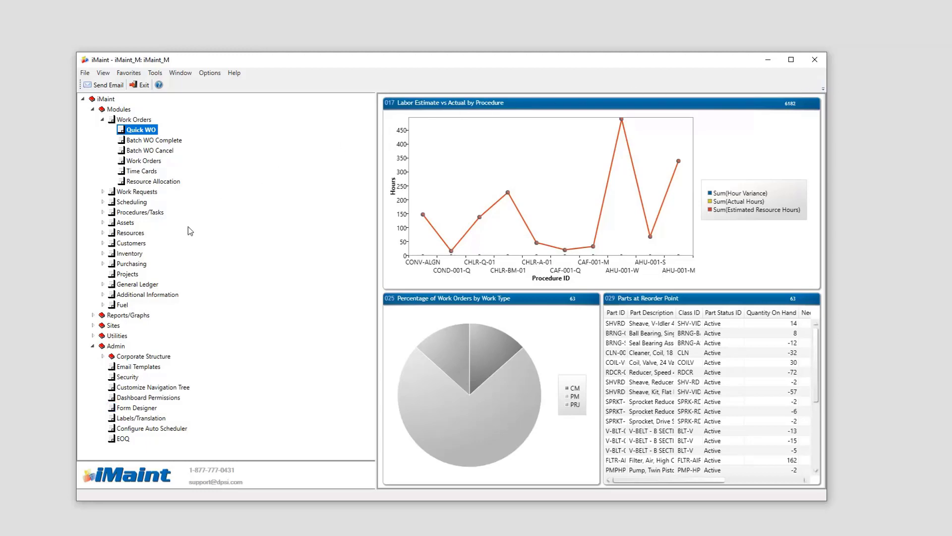
- Return to the Forms Designer list and open the Simple WO2 form in User Design
left_click(112, 410)
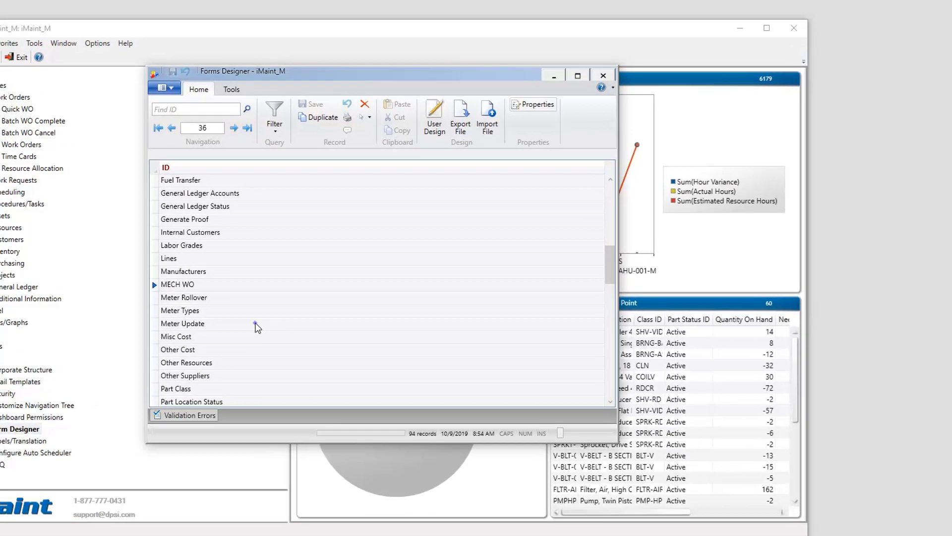
scroll(346, 315, "down", 5)
scroll(202, 329, "down", 5)
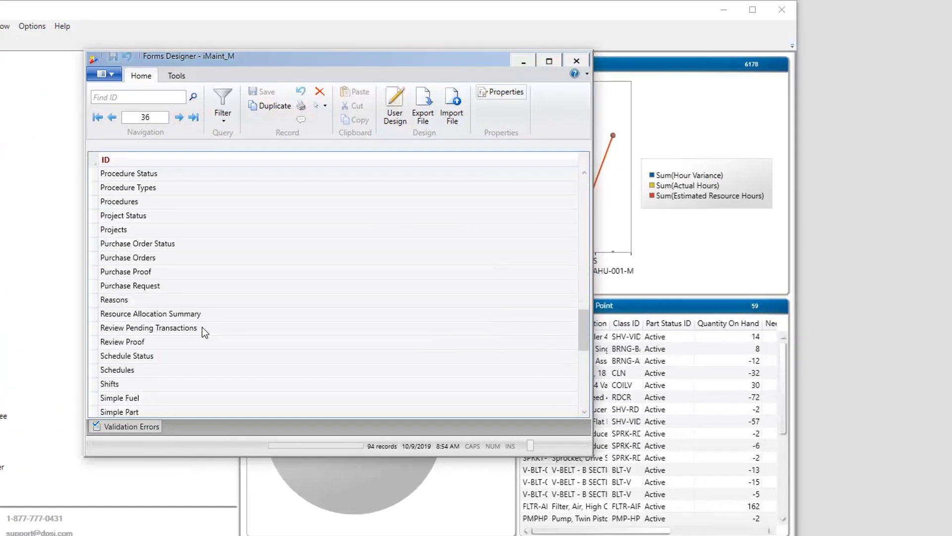
left_click(132, 398)
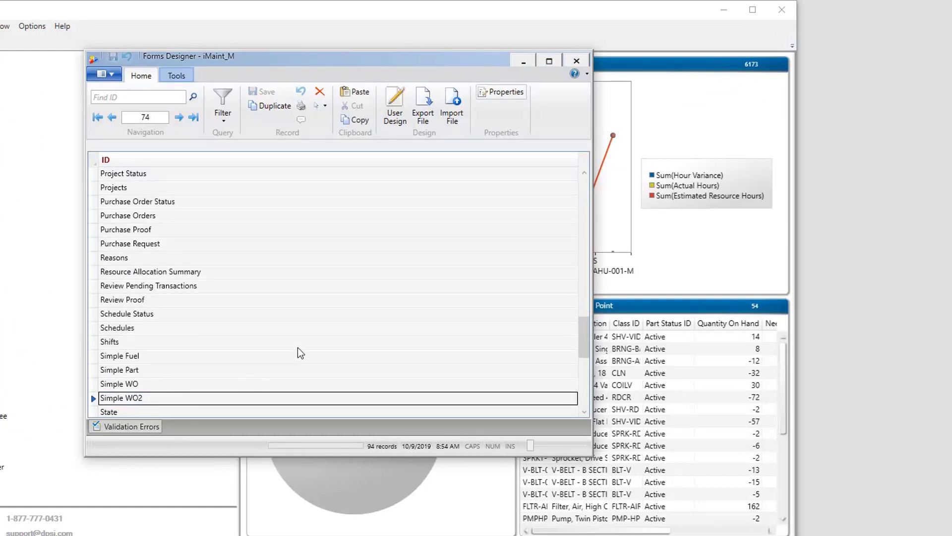
left_click(395, 102)
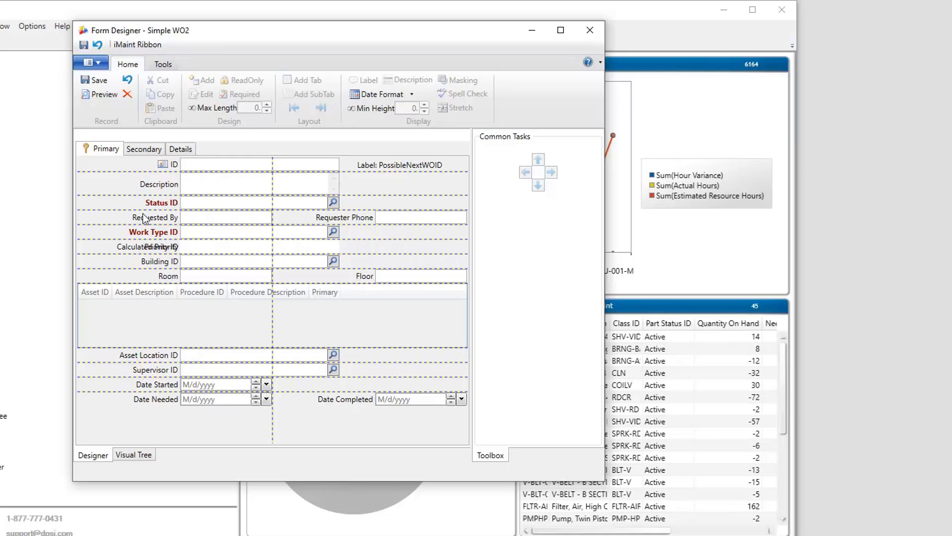
- Examine the asset, meter, downtime, assignment and resource grids across the Simple WO2 pages, and close the design without changes
left_click(125, 316)
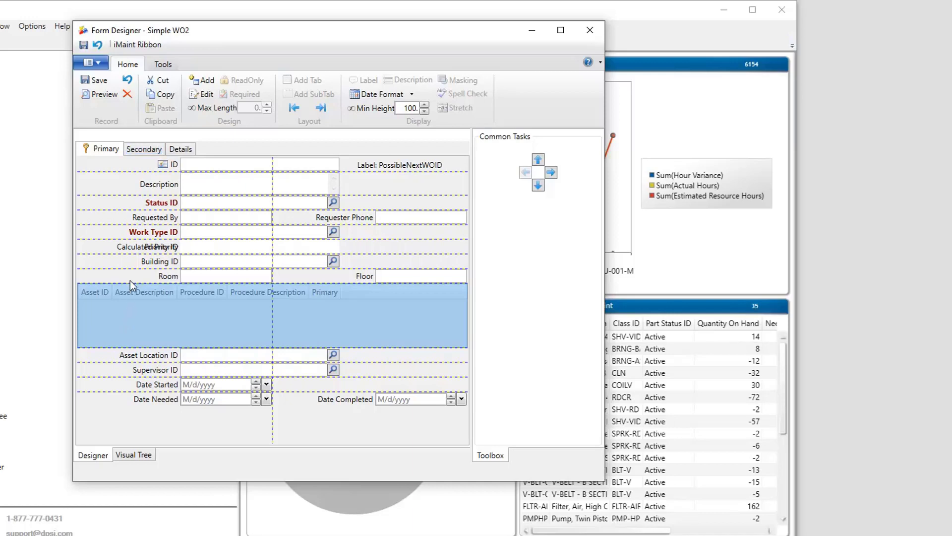
left_click(136, 150)
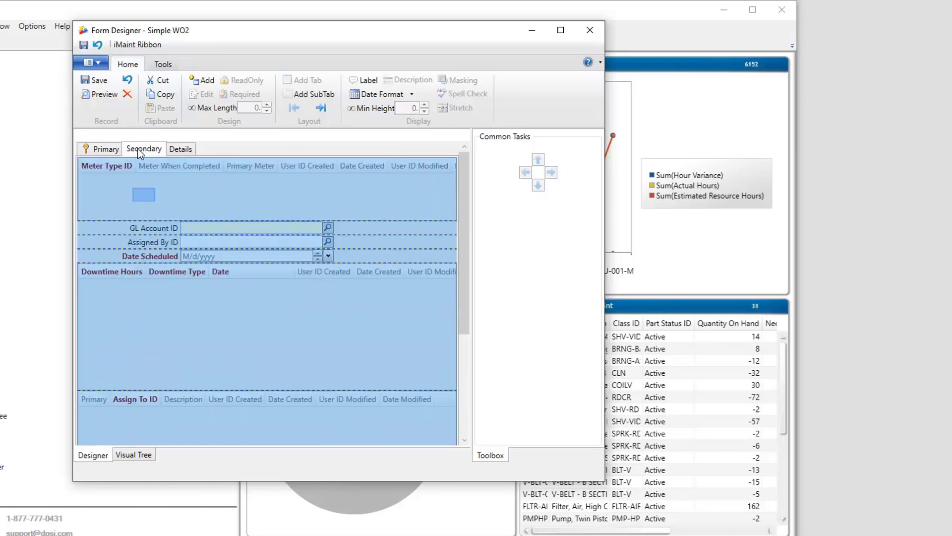
left_click(145, 196)
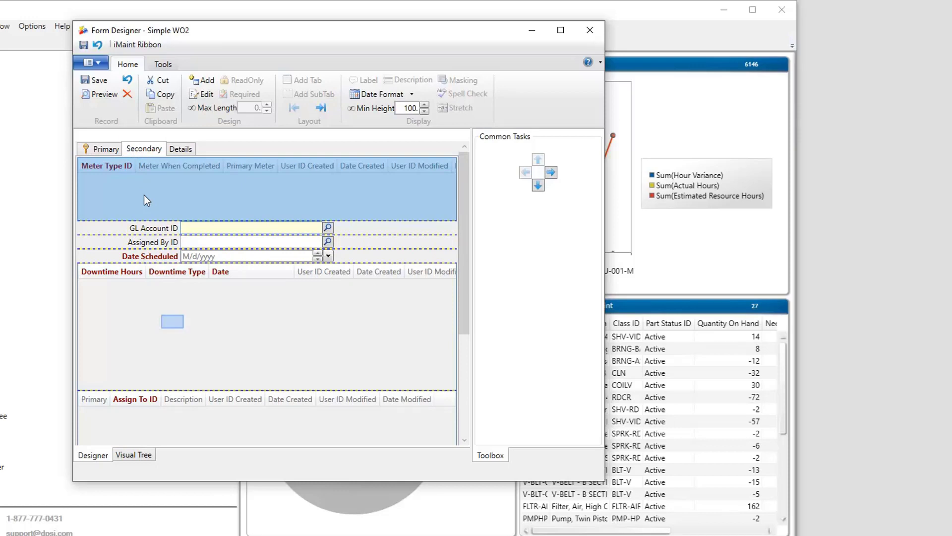
left_click(172, 322)
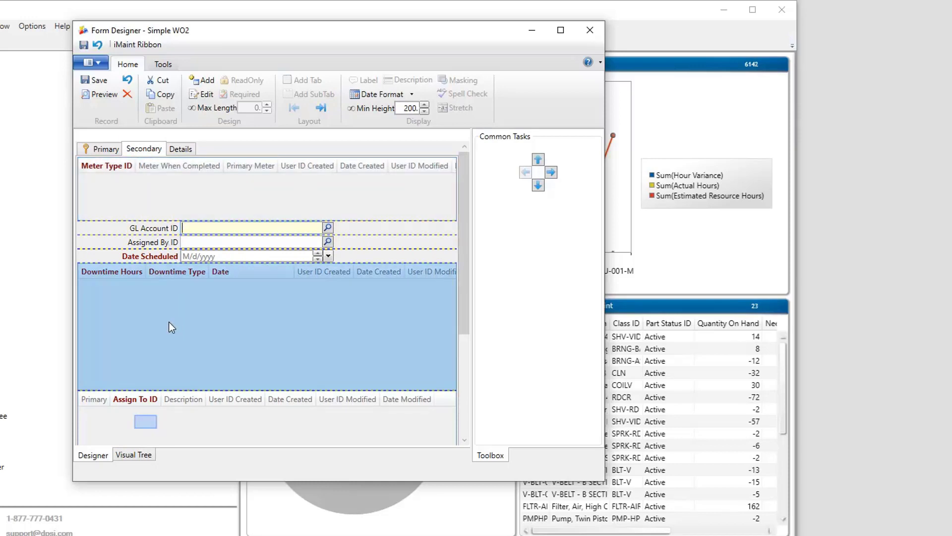
left_click(147, 425)
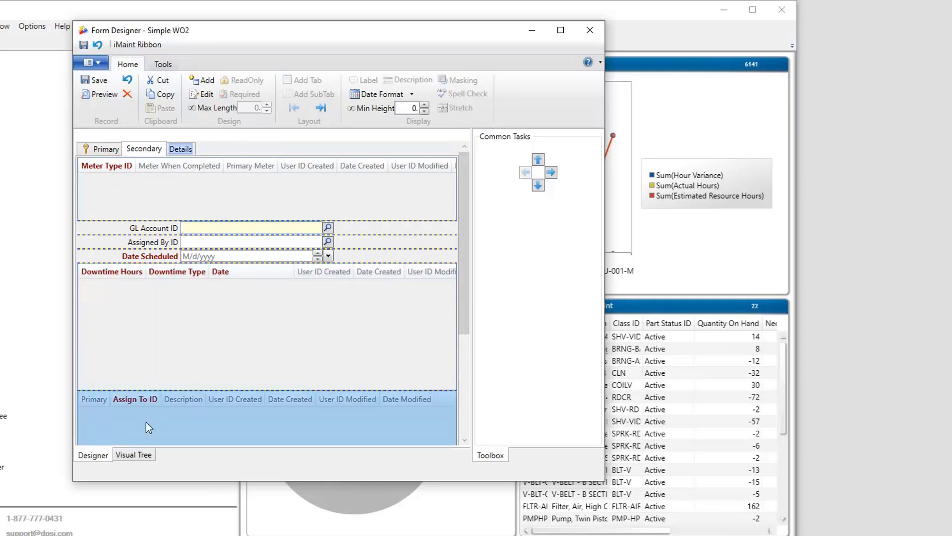
left_click(183, 149)
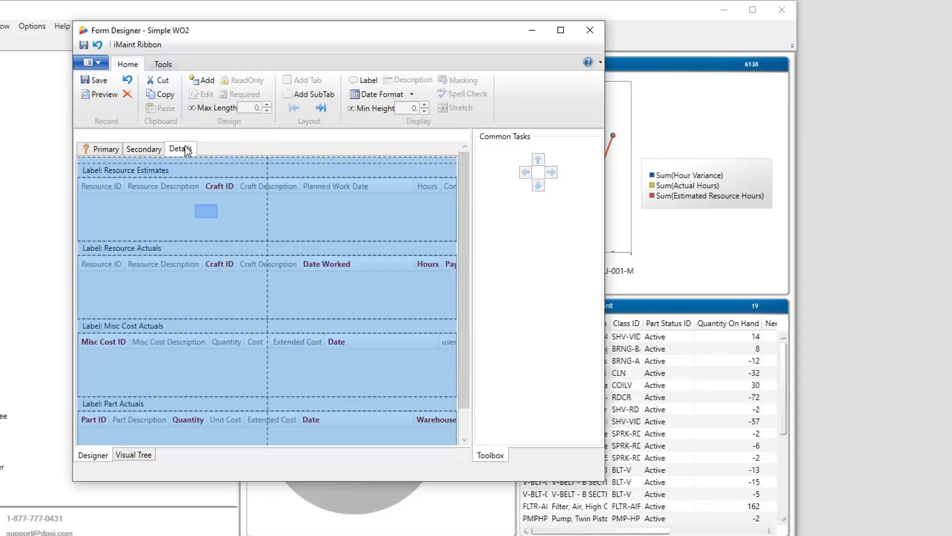
left_click(206, 211)
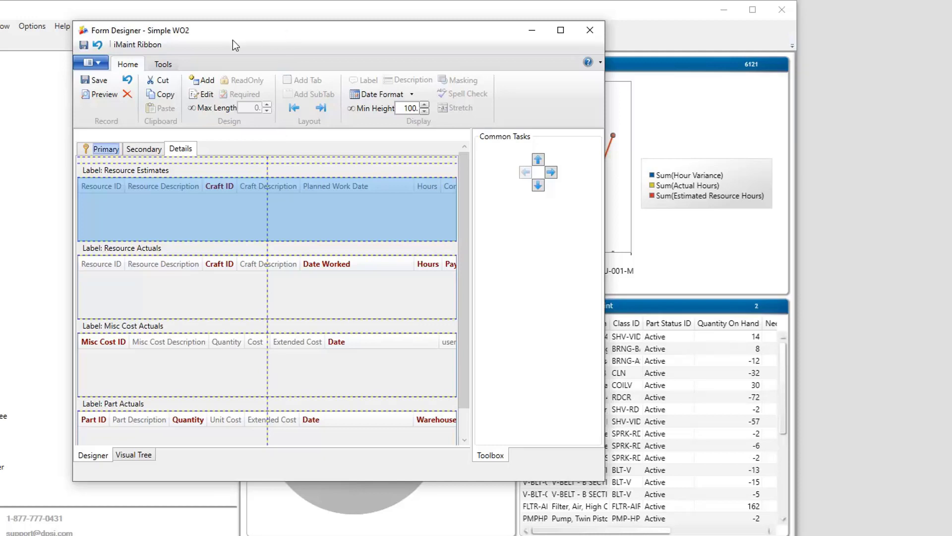
left_click(111, 149)
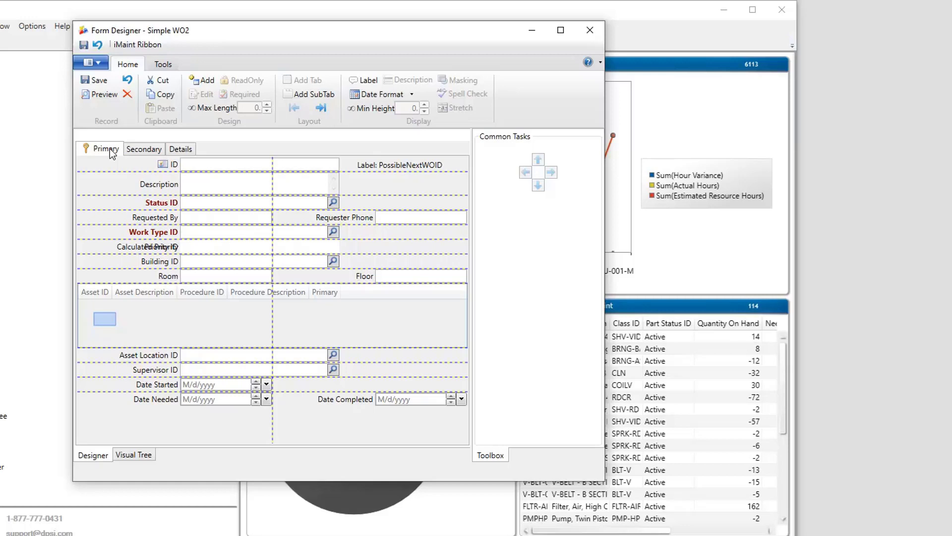
left_click(105, 322)
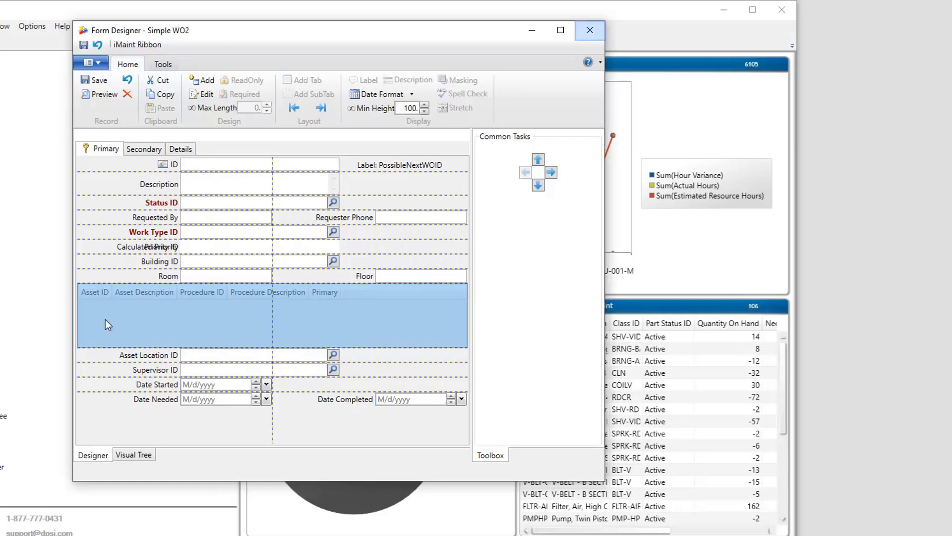
left_click(591, 31)
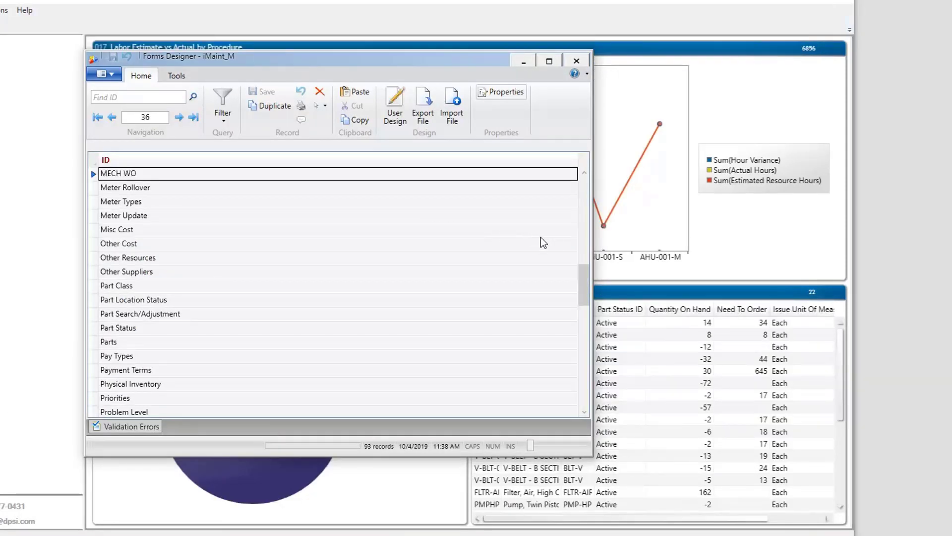
- Duplicate the Tasks form, setting both its ID and its description to Tasks_large2
left_click_drag(585, 278, 582, 337)
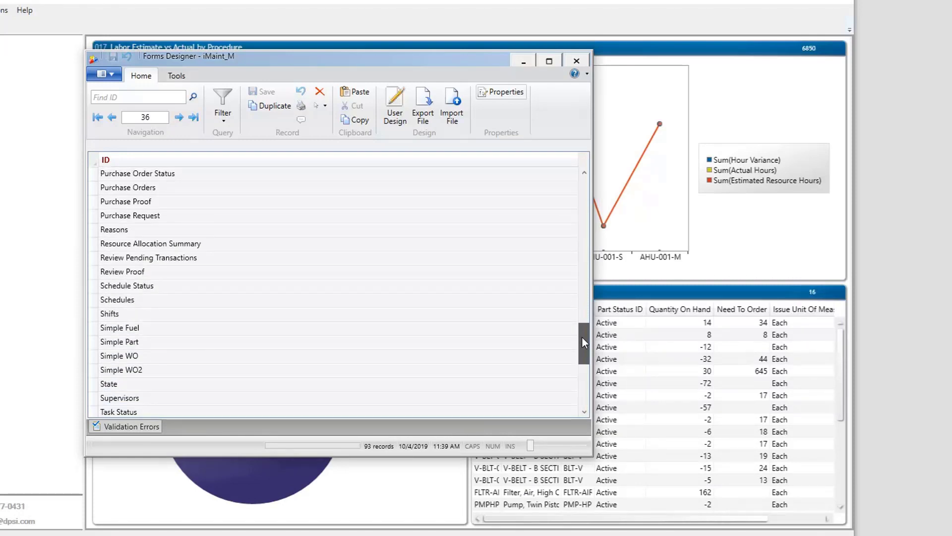
left_click_drag(583, 338, 584, 347)
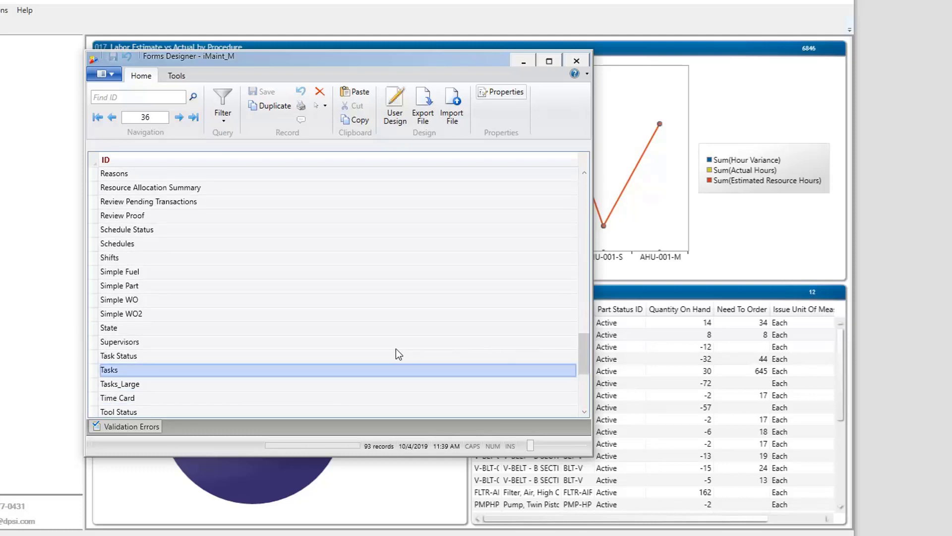
left_click(109, 371)
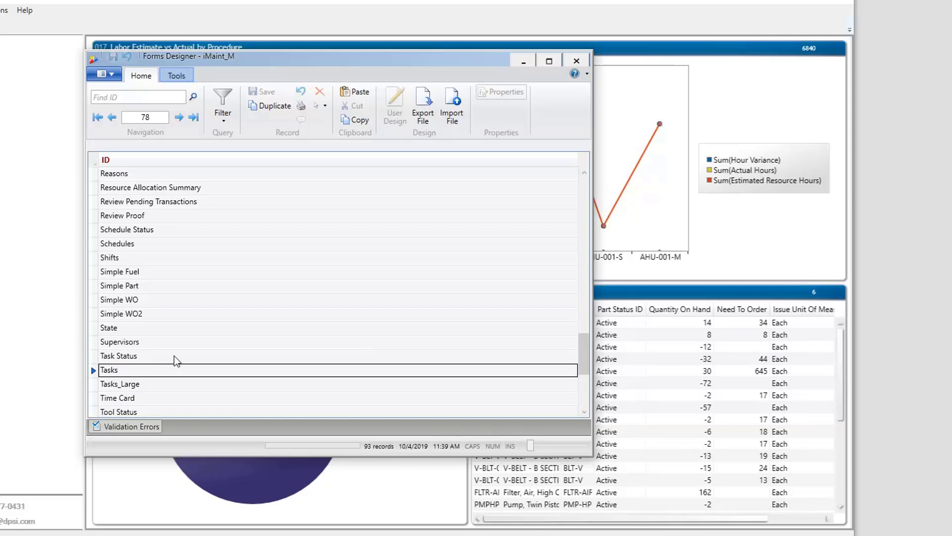
left_click(261, 107)
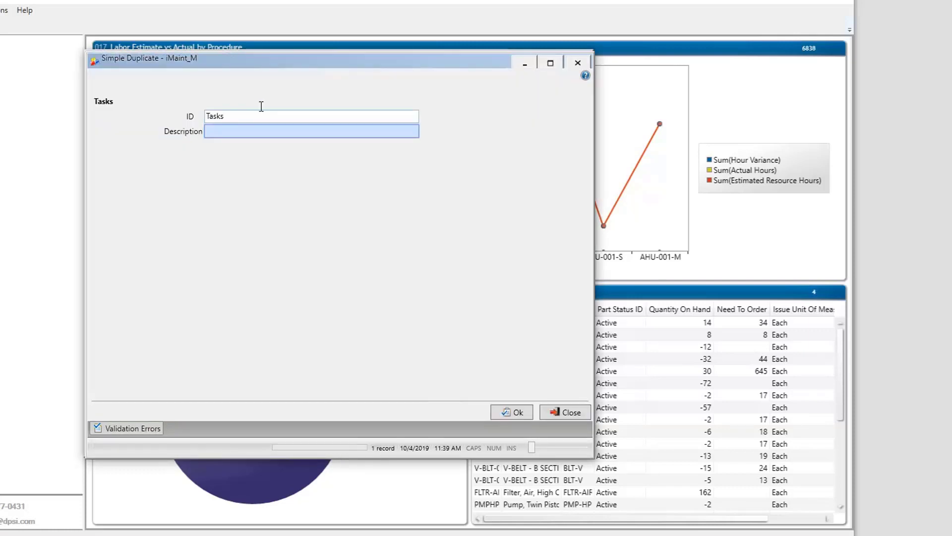
type("_large2")
left_click_drag(249, 117, 212, 130)
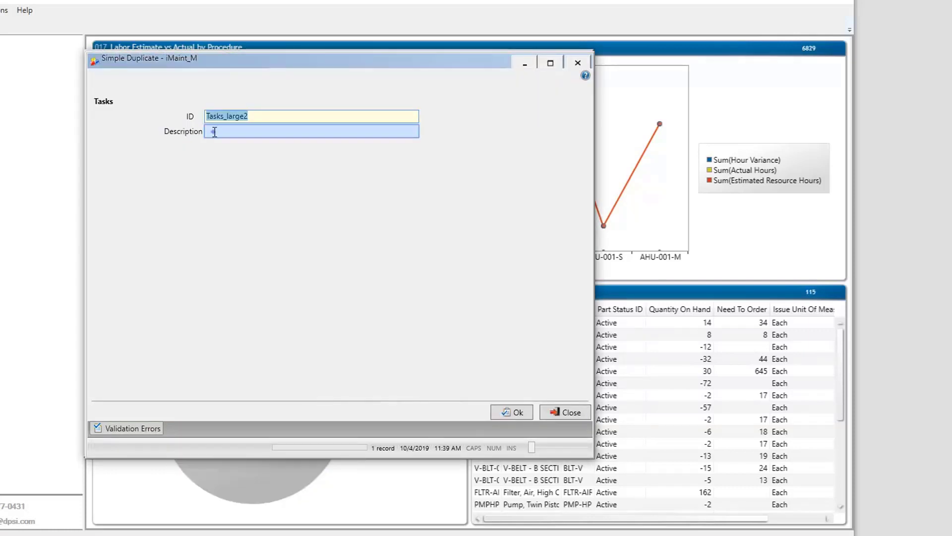
key("ctrl+c")
left_click(213, 132)
key("ctrl+v")
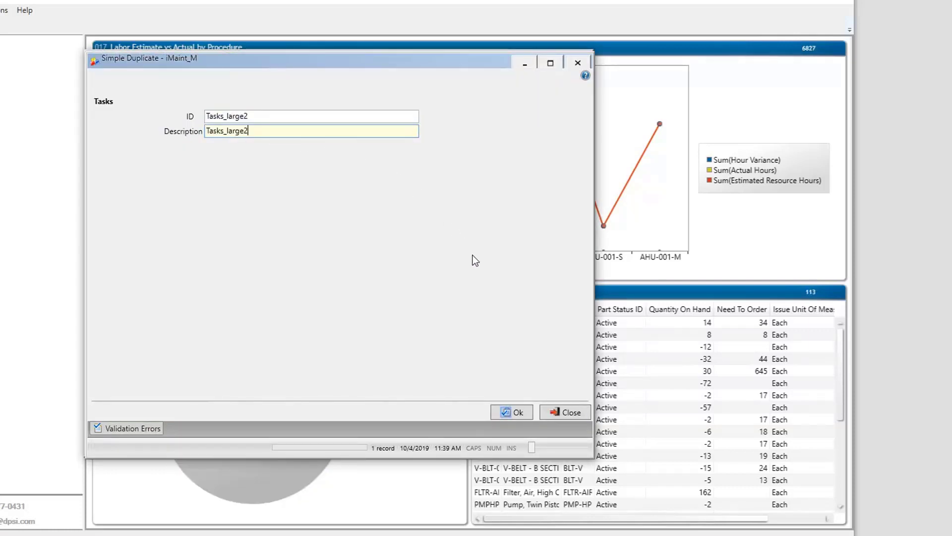
left_click(511, 412)
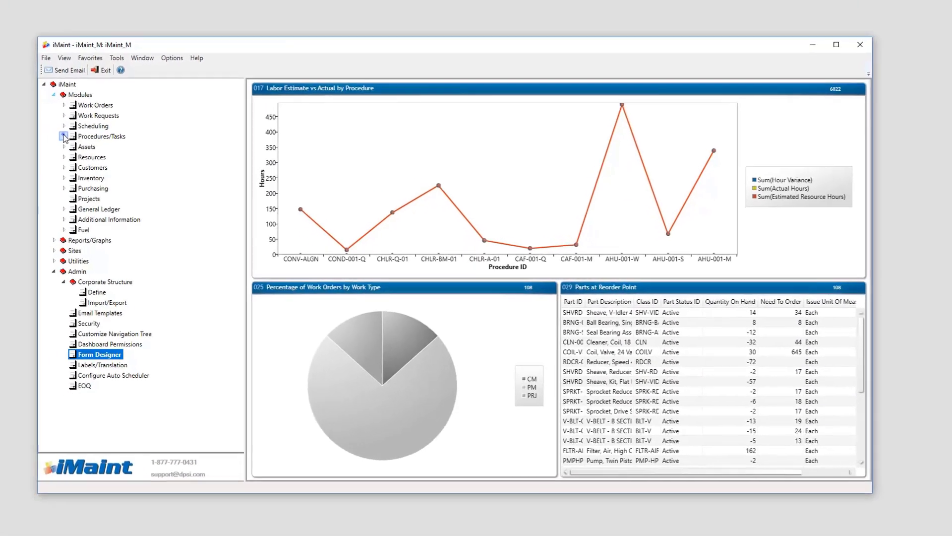
- Open Tasks under Procedures/Tasks, show all records without a filter, and examine the size of the Task Details field
left_click(71, 137)
left_click(103, 158)
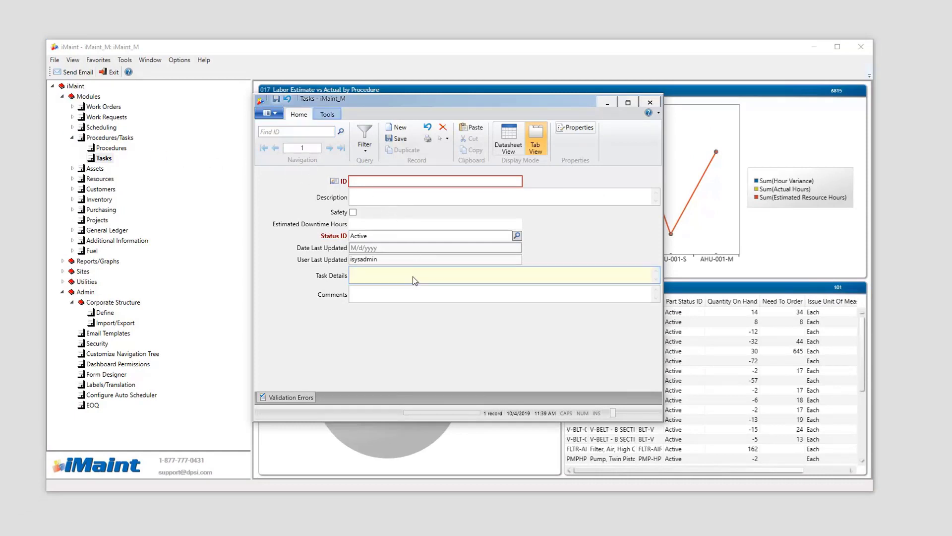
left_click(365, 147)
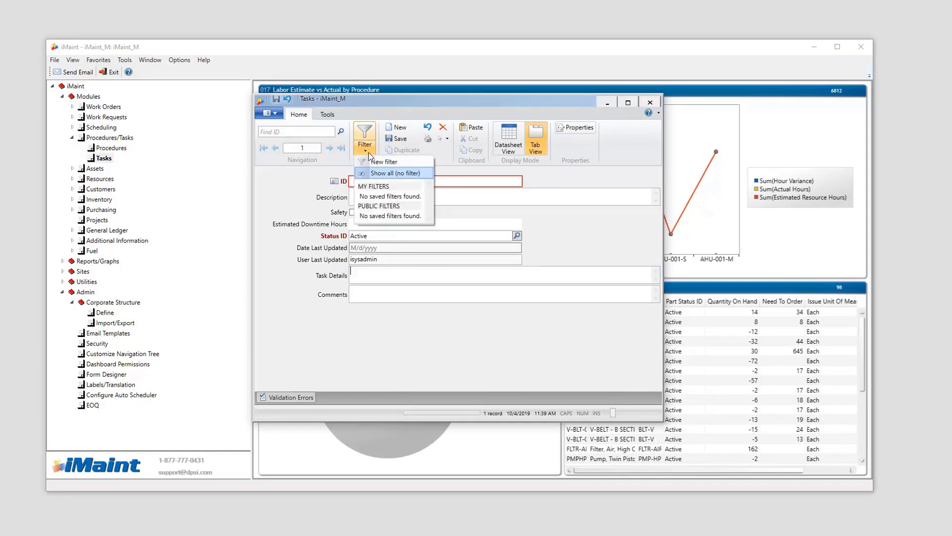
left_click(392, 173)
mouse_move(654, 276)
left_mouse_down()
mouse_move(654, 295)
mouse_move(653, 276)
left_mouse_up()
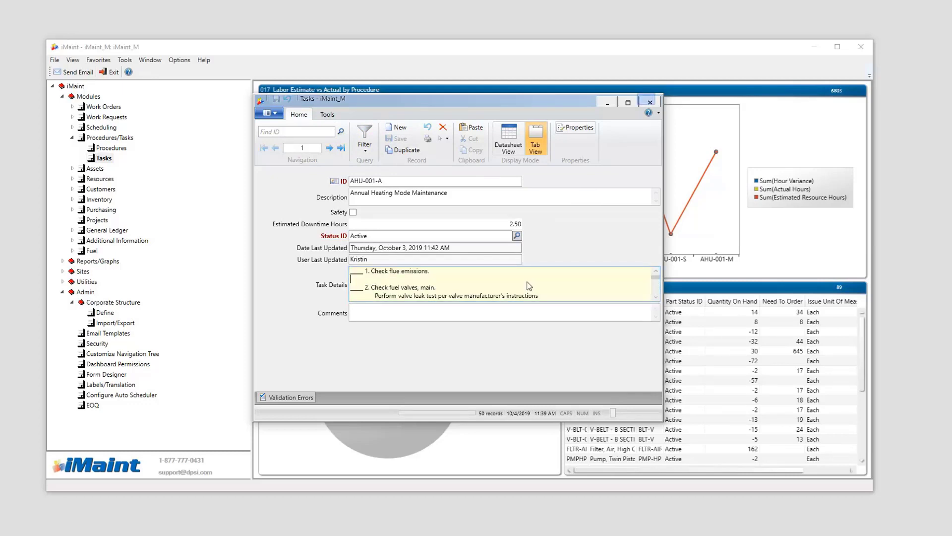
- Close the Tasks records, return to the Forms Designer list and open the Tasks_large2 form in User Design
left_click(647, 102)
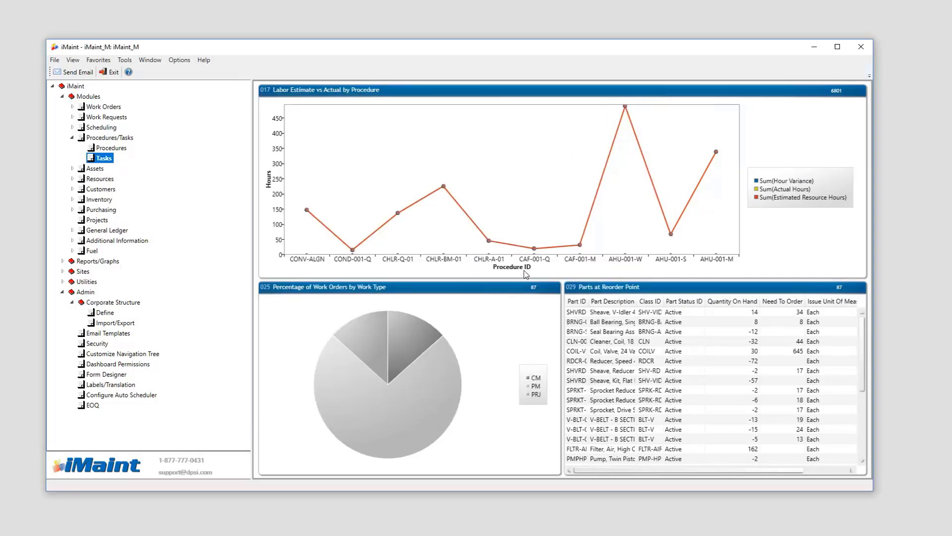
left_click(507, 526)
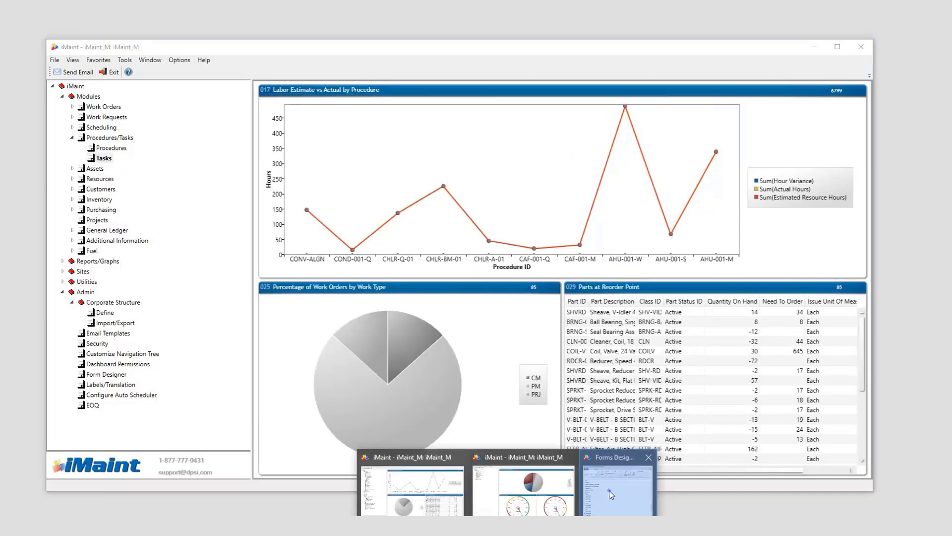
left_click(609, 490)
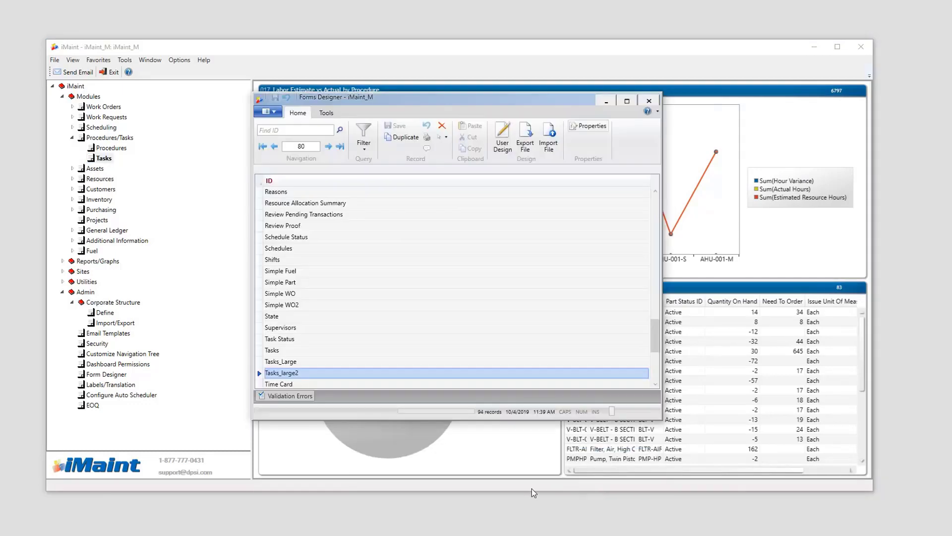
left_click(305, 377)
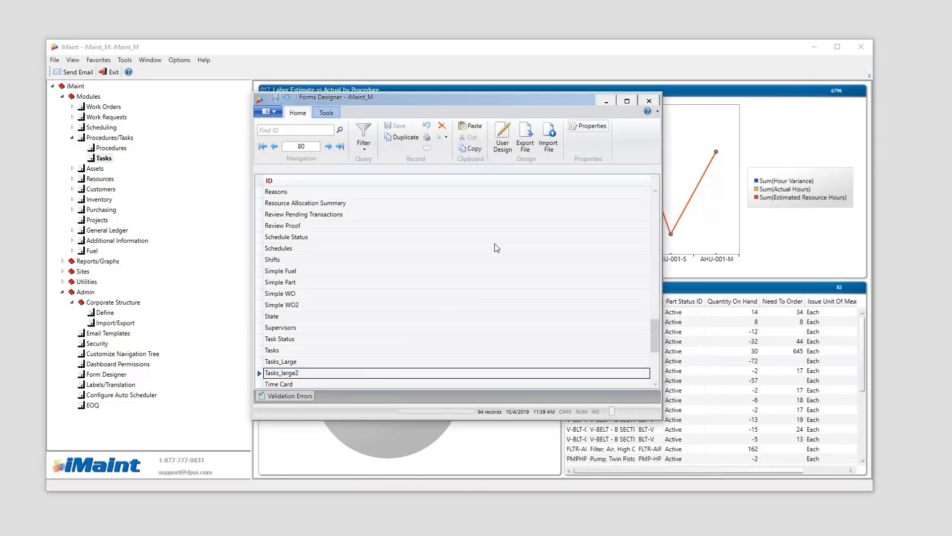
left_click(505, 142)
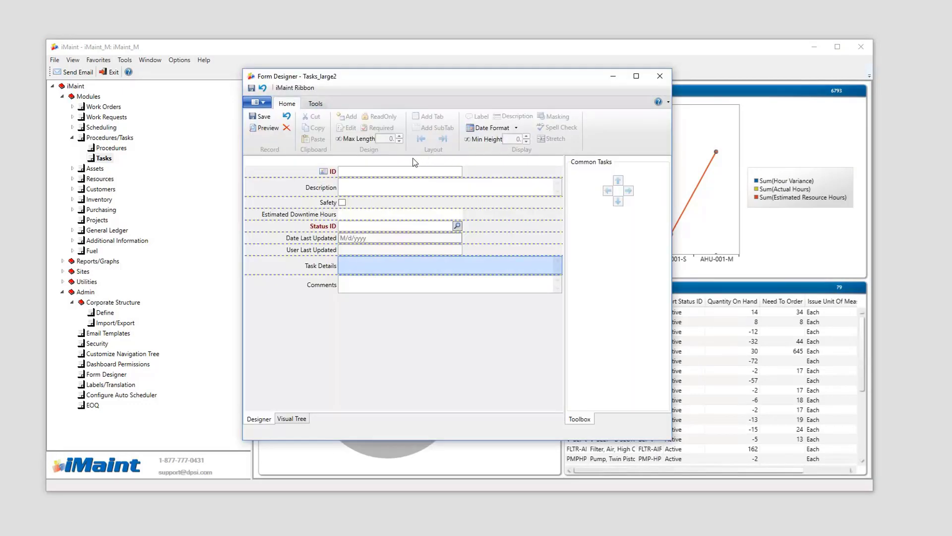
- Set the Task Details field's minimum height to 250 and close the form design
left_click(347, 266)
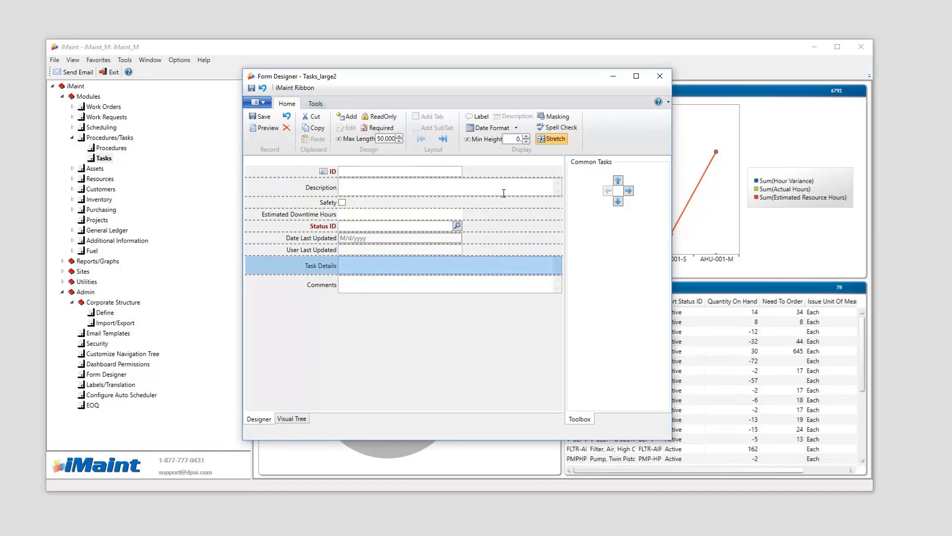
left_click(514, 140)
type("250")
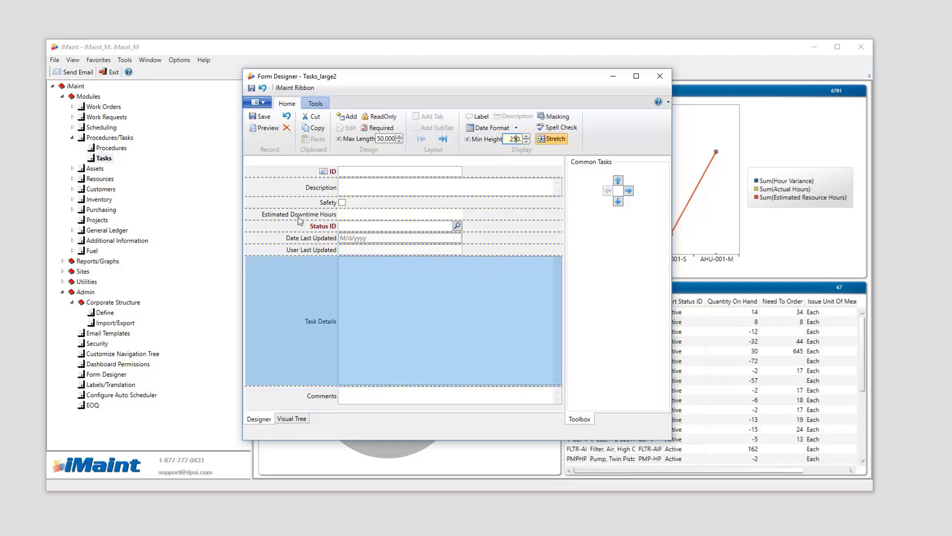
left_click(659, 77)
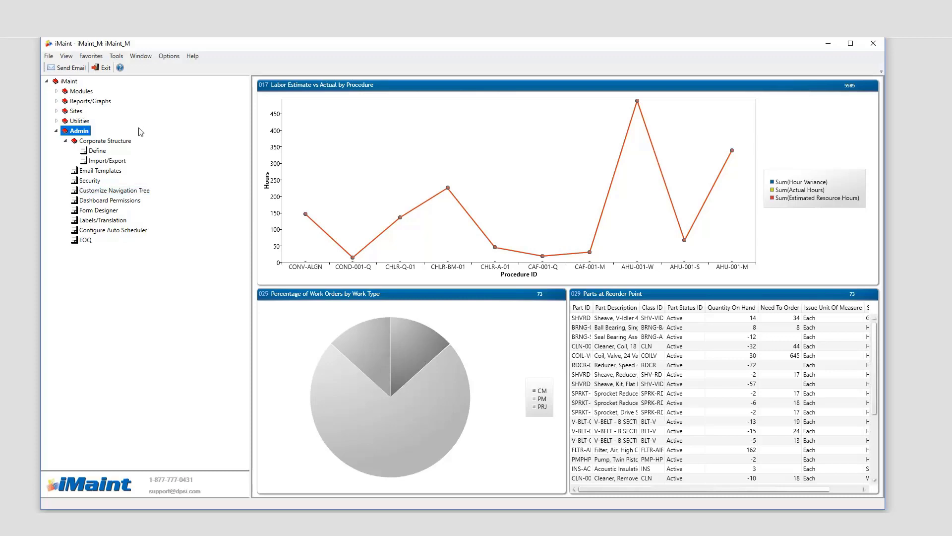
- Open Customize Navigation Tree under Admin and show all records without a filter
double_click(146, 191)
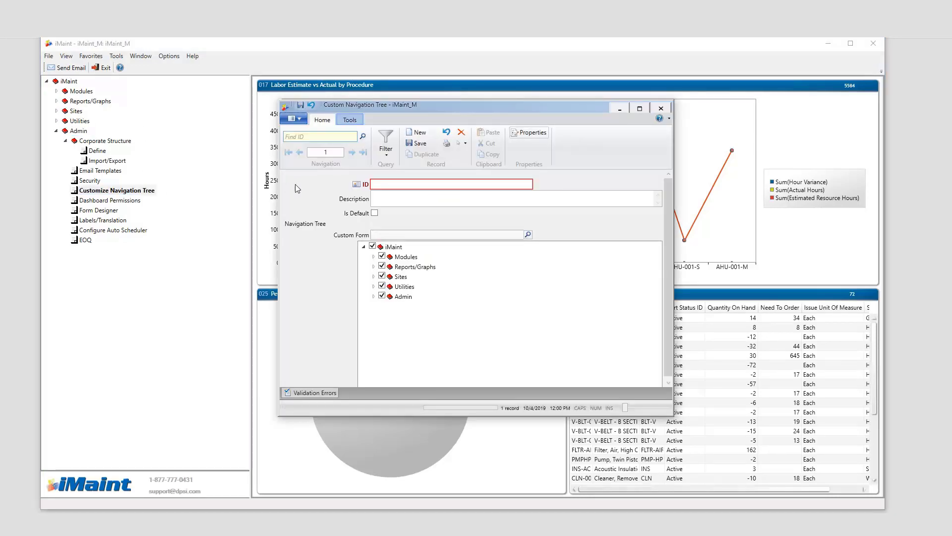
left_click(392, 157)
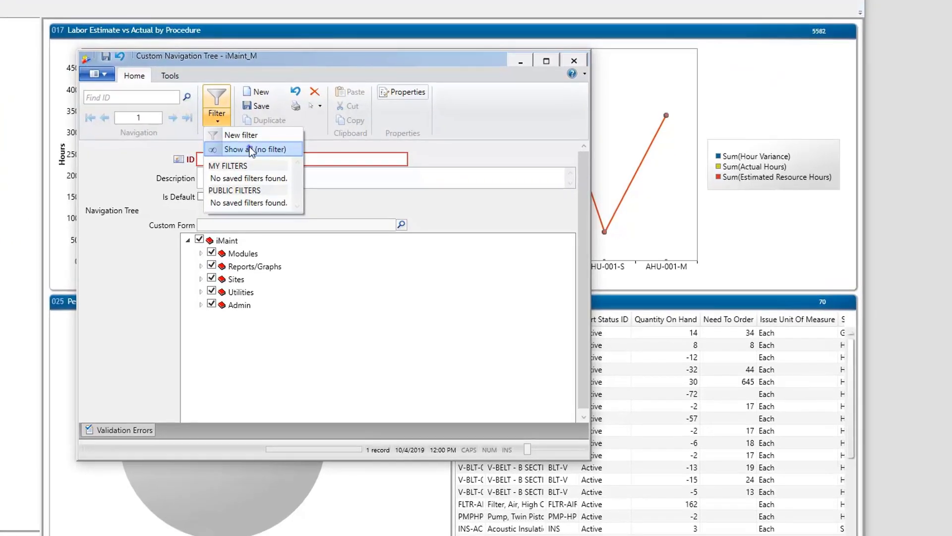
left_click(250, 150)
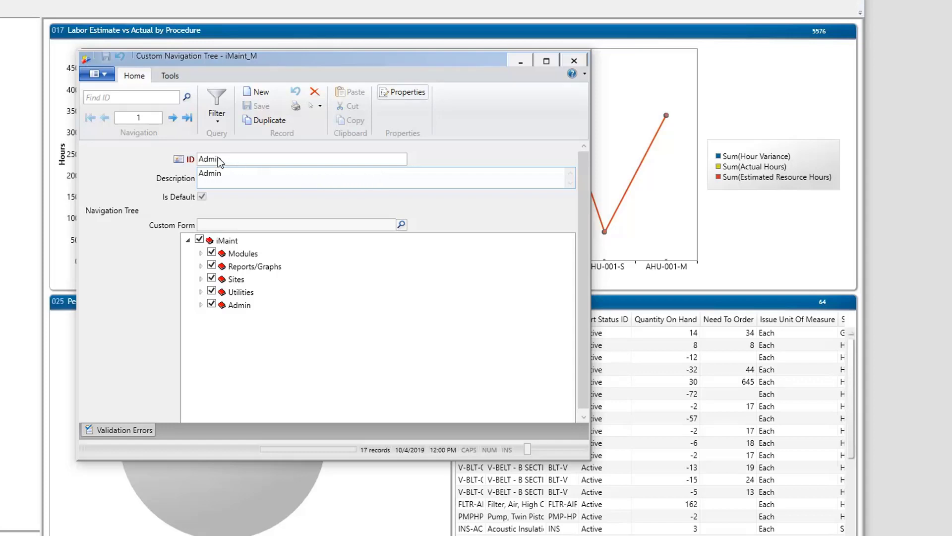
- Step through the custom navigation tree records to the Mech2 tree
left_click(173, 118)
left_click(173, 117)
left_click(173, 118)
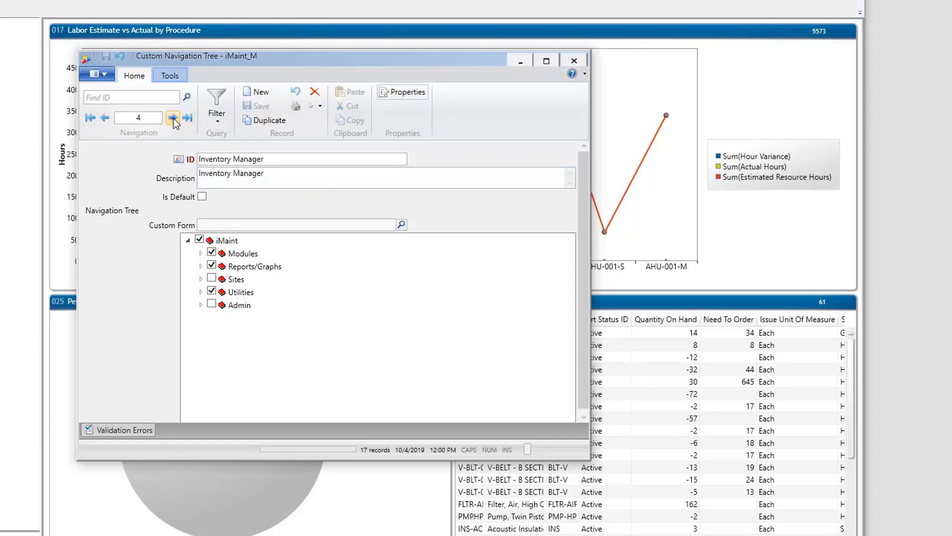
left_click(173, 118)
left_click(173, 118)
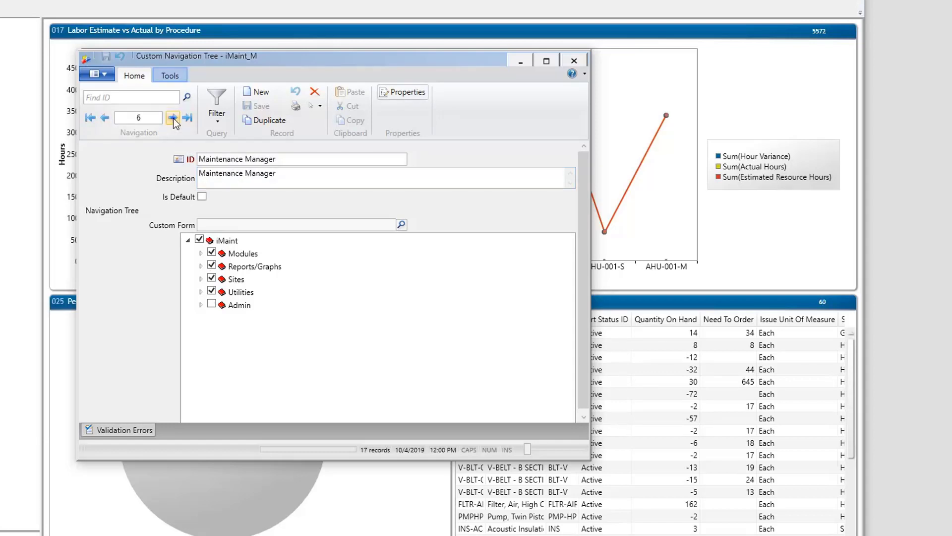
left_click(173, 117)
left_click(172, 118)
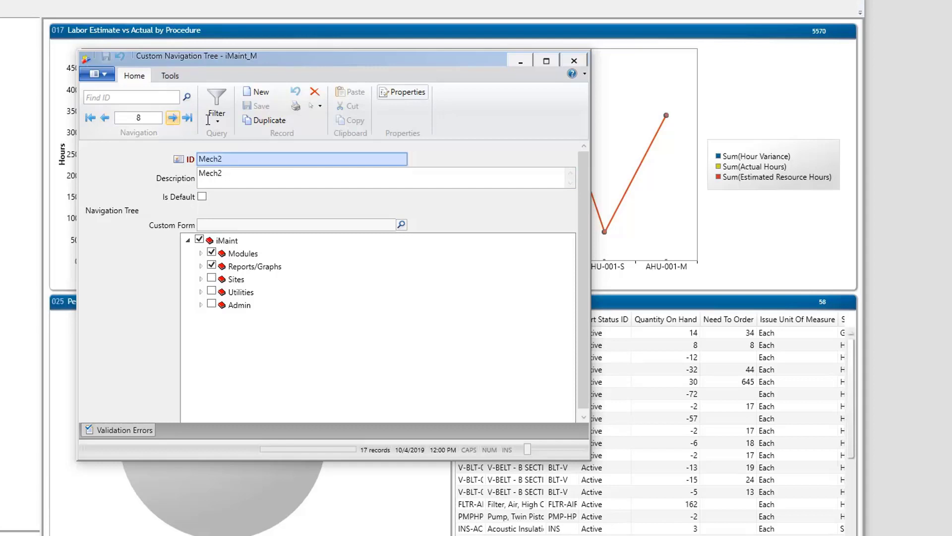
left_click(249, 161)
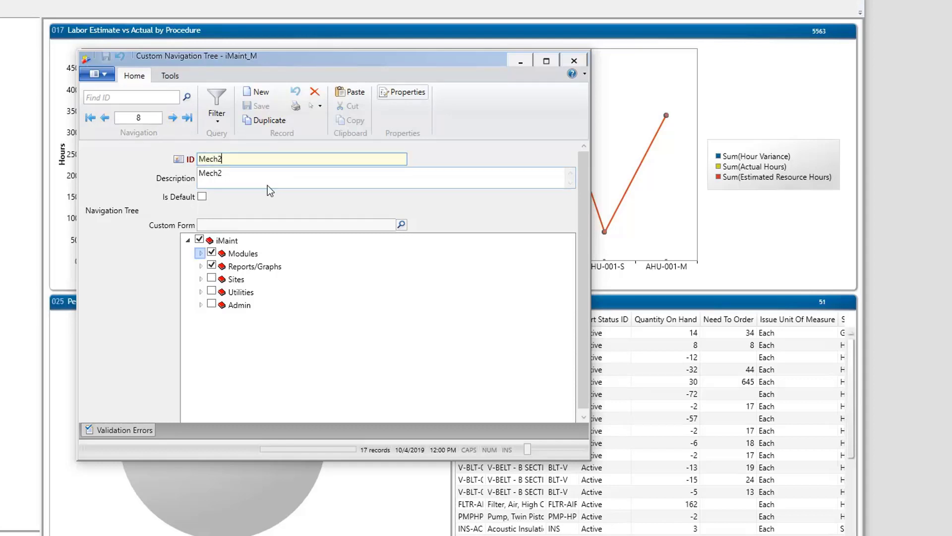
- Expand Modules and Work Orders in the Mech2 tree and check which custom form is assigned to the Work Orders entry
left_click(200, 253)
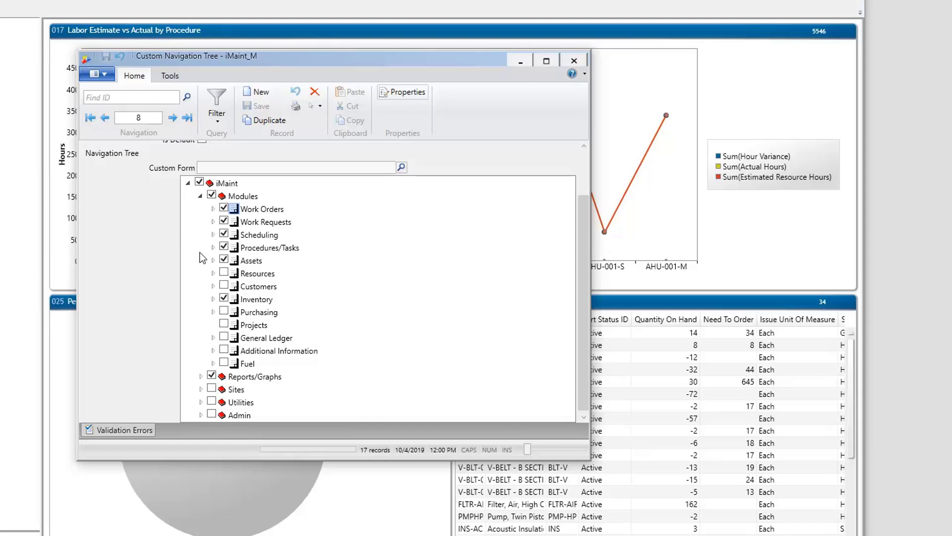
left_click(235, 210)
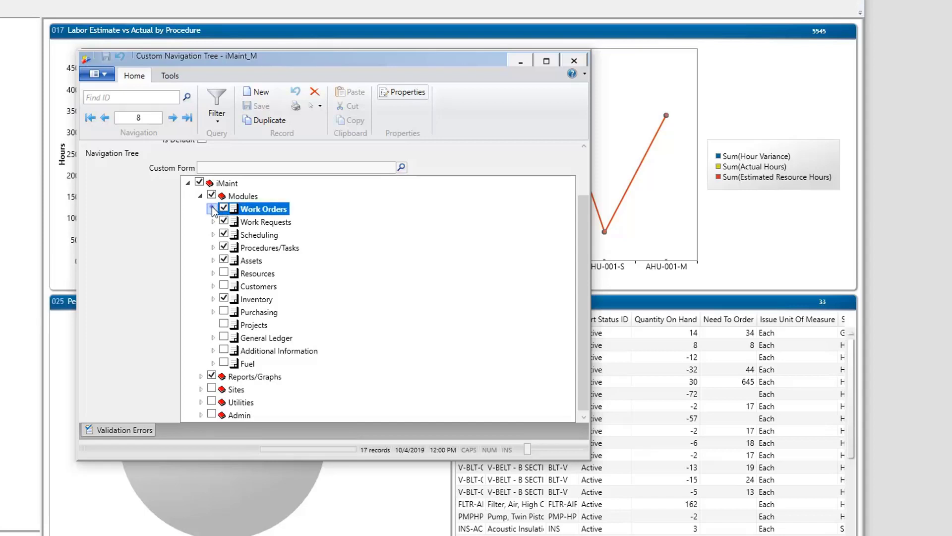
left_click(212, 209)
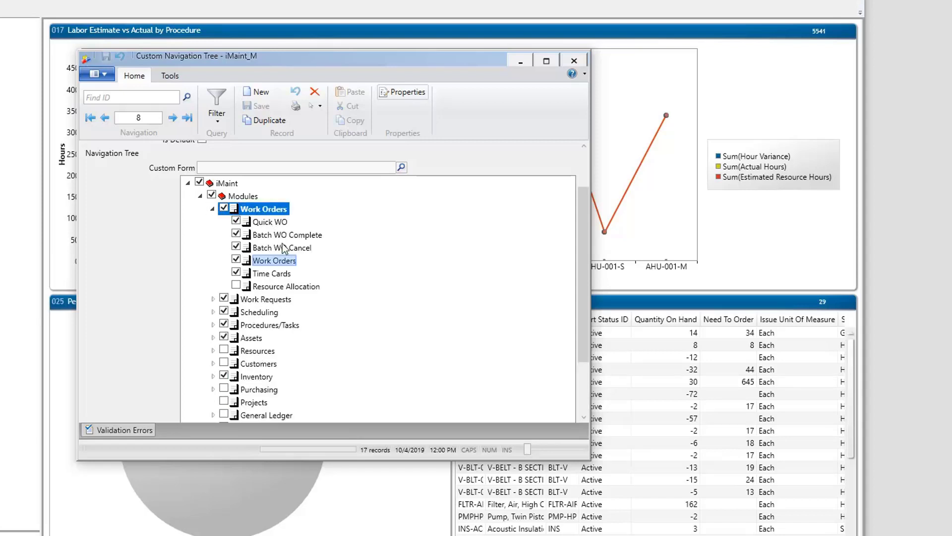
left_click(284, 261)
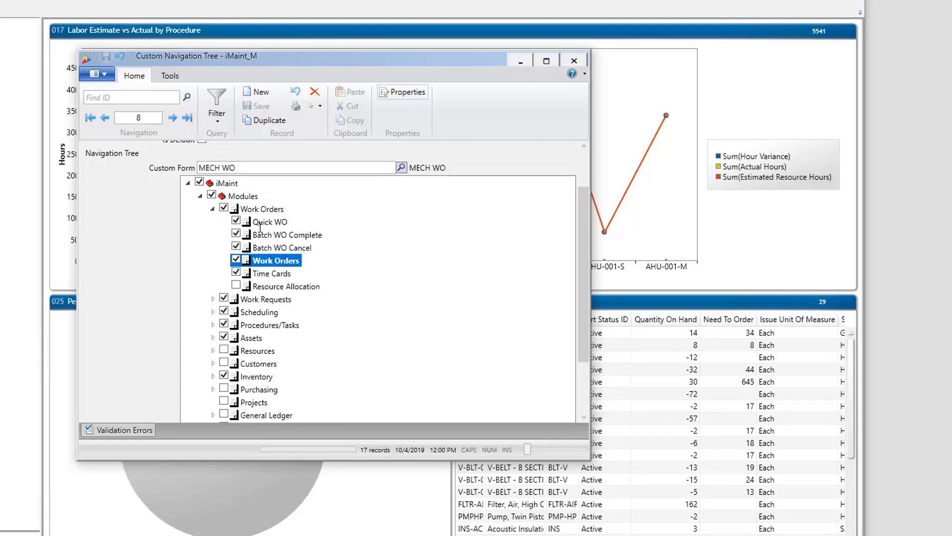
left_click_drag(254, 168, 197, 170)
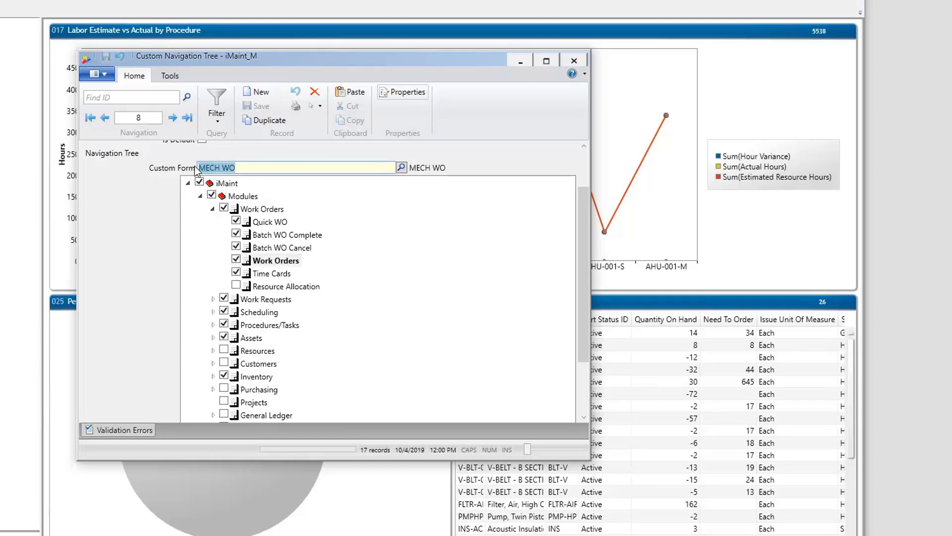
left_click(255, 170)
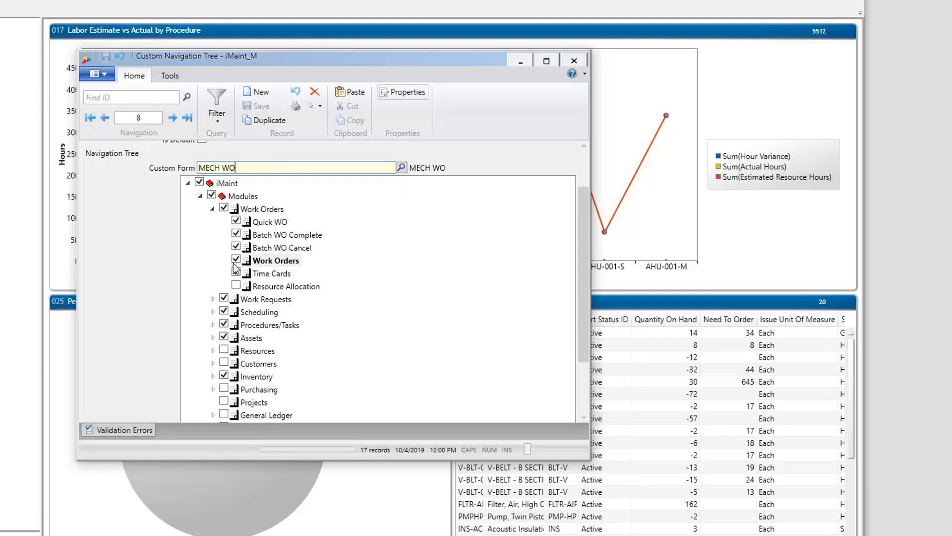
- Expand Procedures/Tasks in the Mech2 tree, check the custom form assigned to Tasks, and close the navigation tree record
double_click(234, 326)
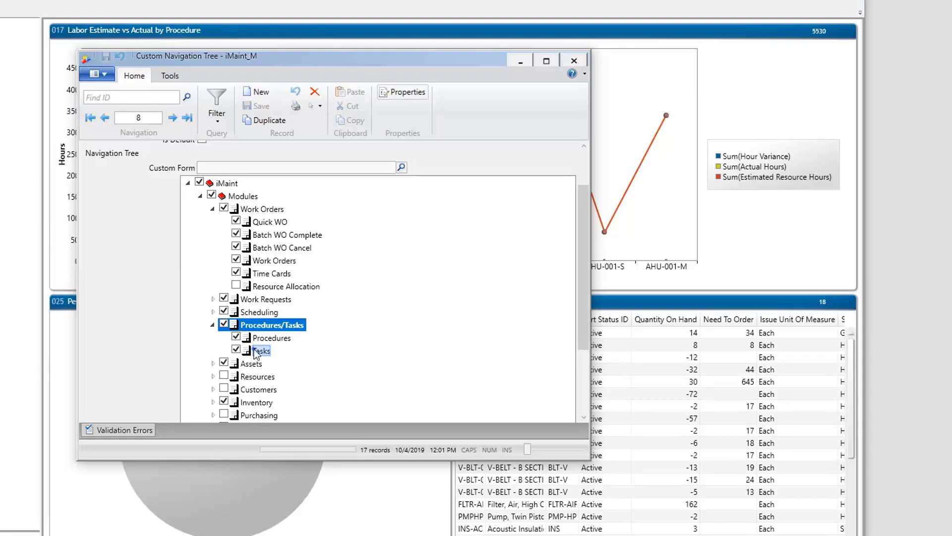
left_click(256, 349)
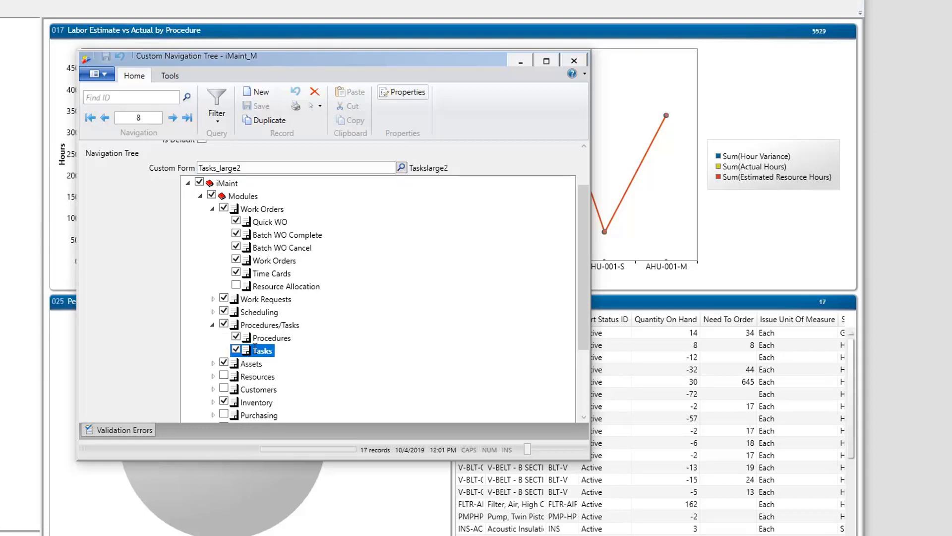
left_click(260, 170)
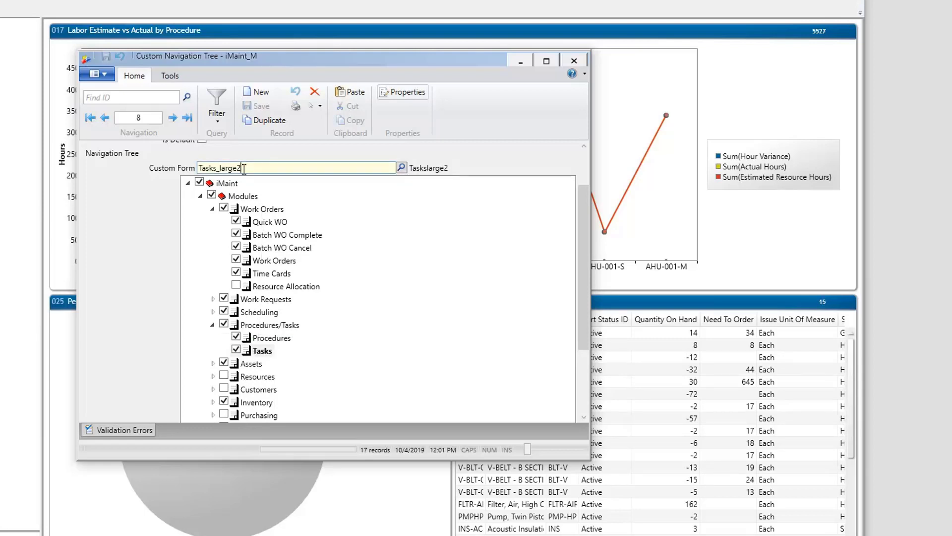
left_click_drag(243, 168, 187, 171)
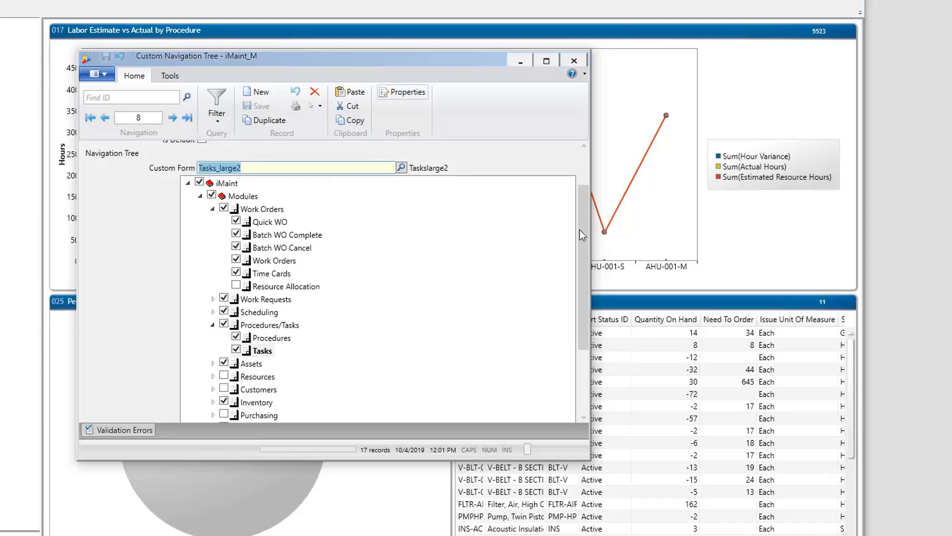
left_click_drag(581, 236, 582, 177)
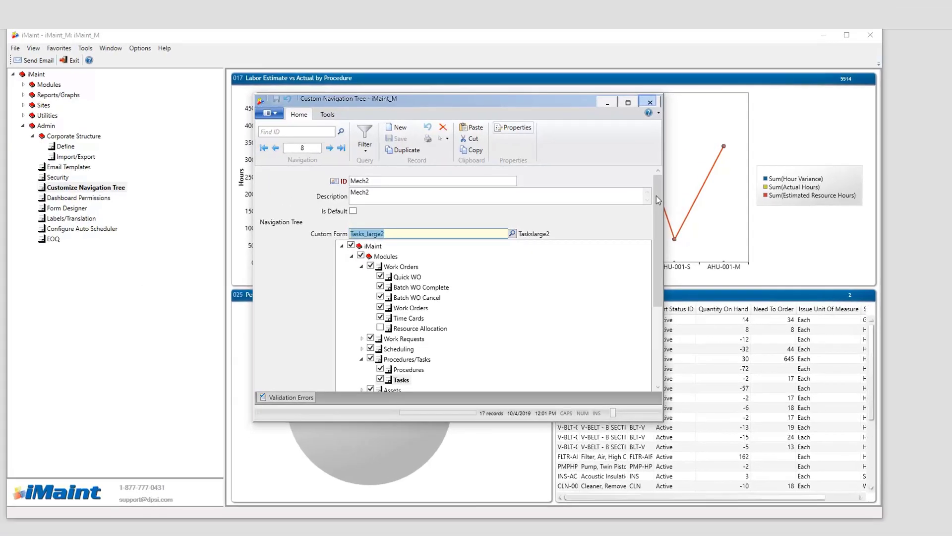
left_click(649, 102)
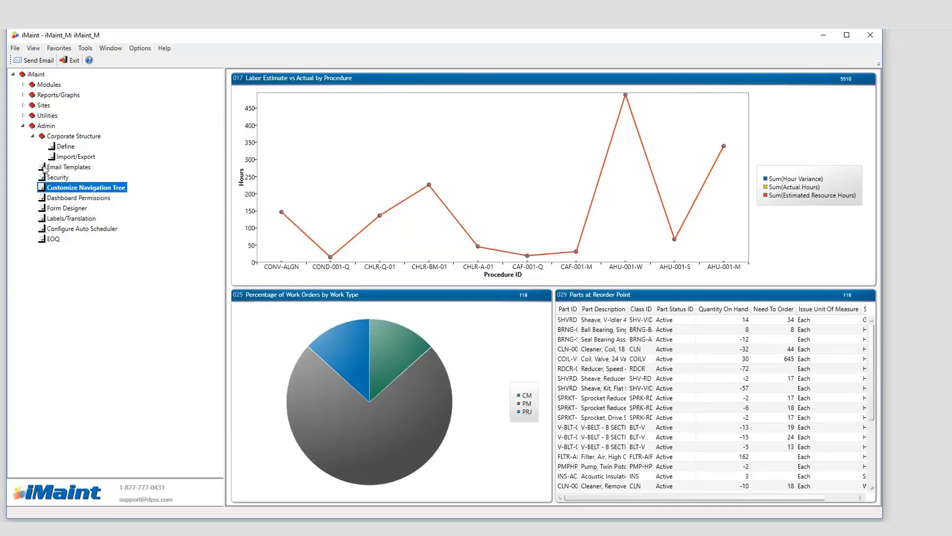
- Open Security, check the Navigation Tree ID in the profile information of the user in record 11, and close the window
left_click(55, 177)
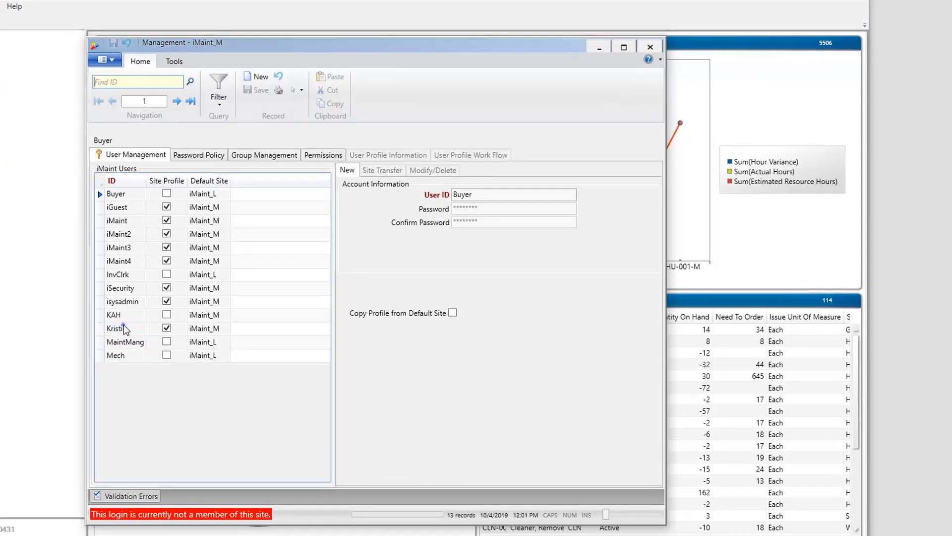
left_click(125, 329)
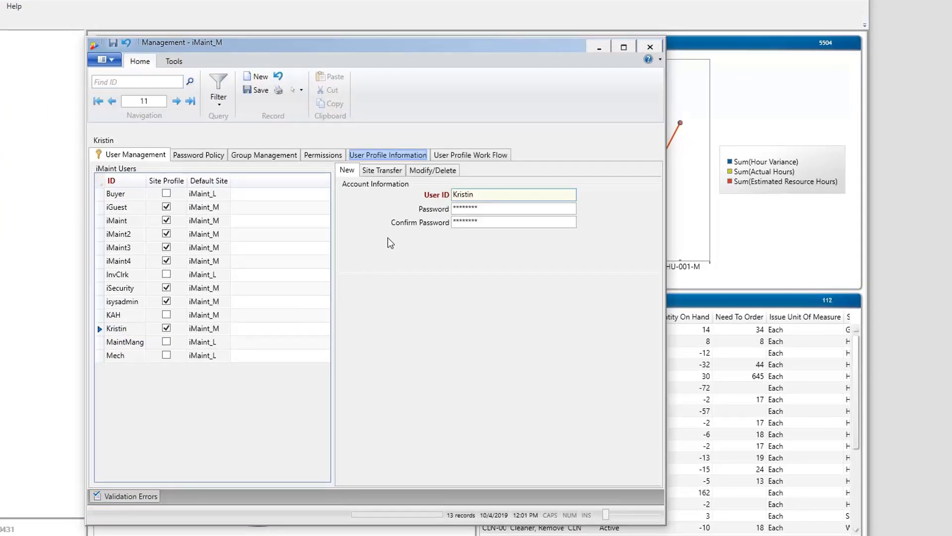
left_click(415, 156)
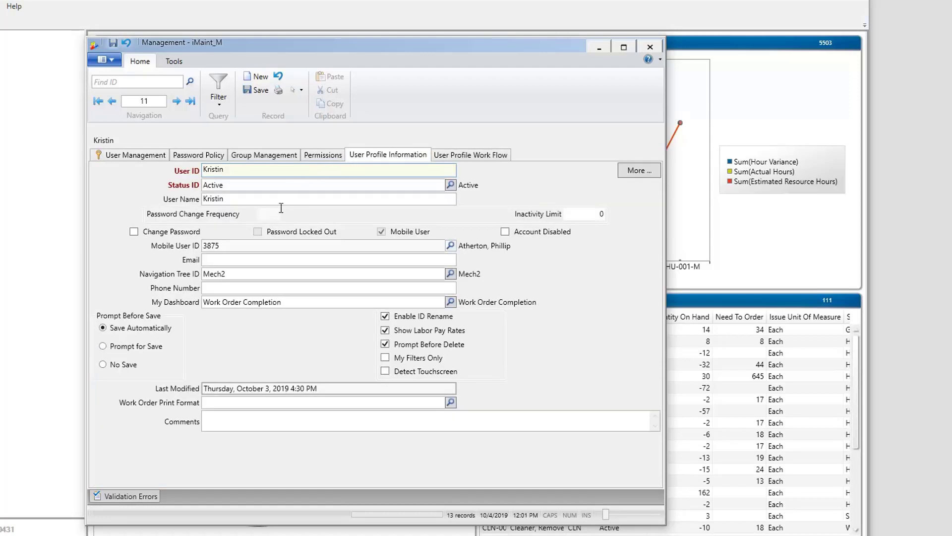
left_click(266, 276)
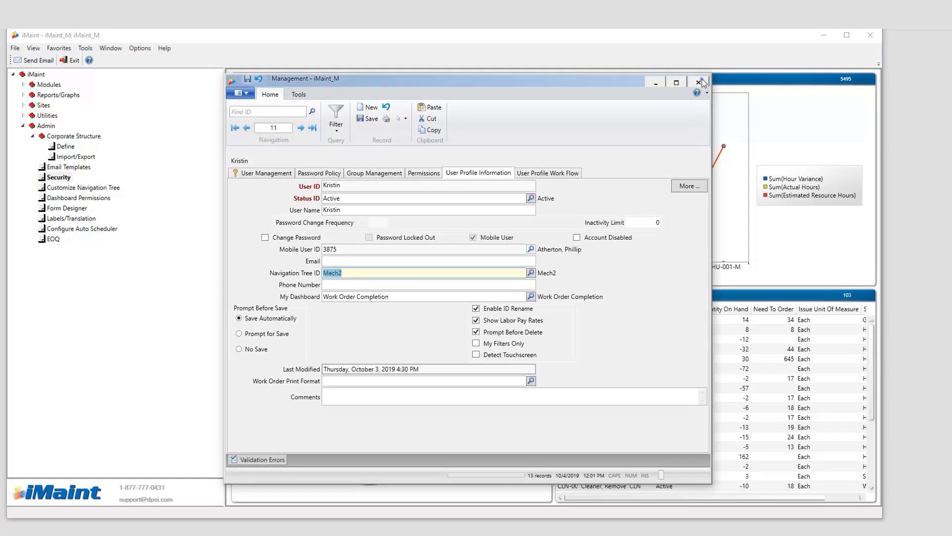
left_click(699, 81)
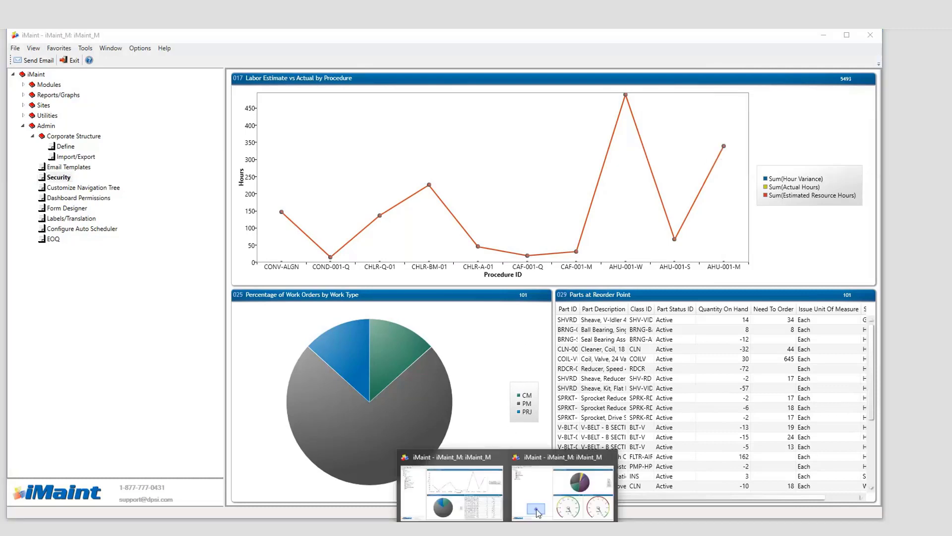
- Switch to the other iMaint window, open Work Orders with the MECH WO form, and examine the Supervisor ID field on its Primary page
left_click(538, 513)
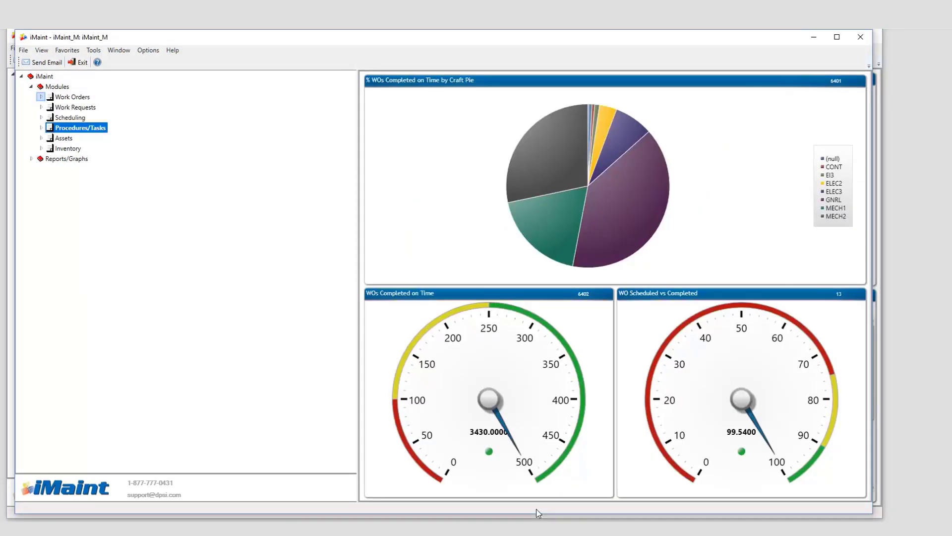
left_click(42, 97)
double_click(83, 138)
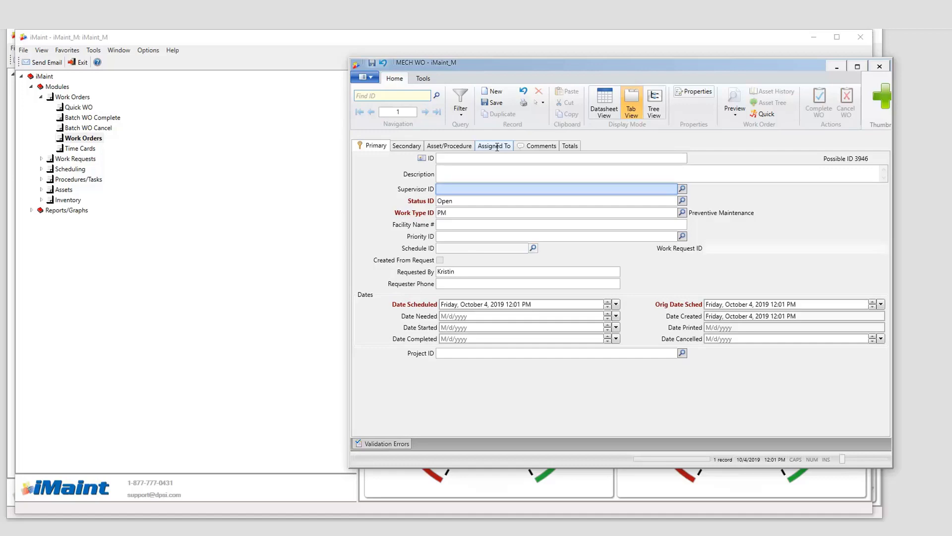
left_click(448, 189)
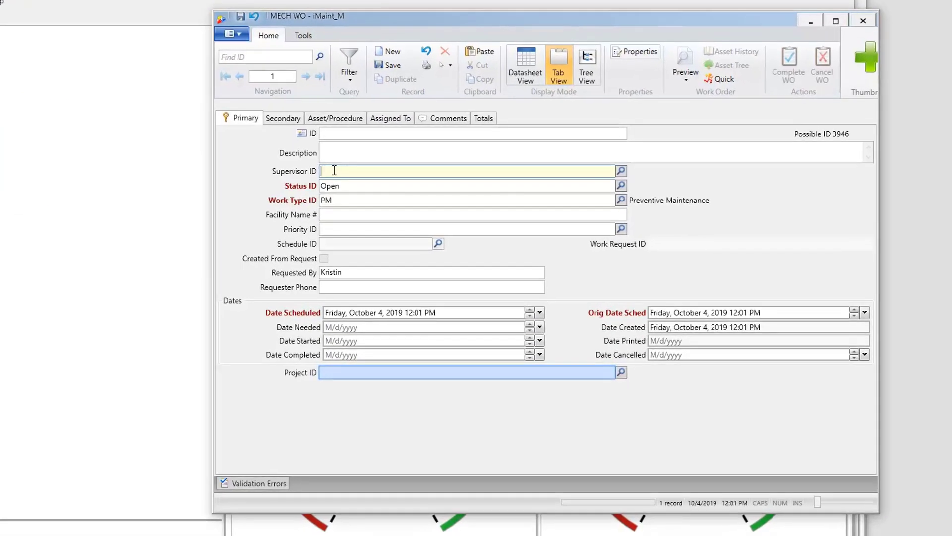
- Check the Project ID field and the Downtime page with its Comments column under Asset/Procedure in MECH WO, and close the form
left_click(328, 377)
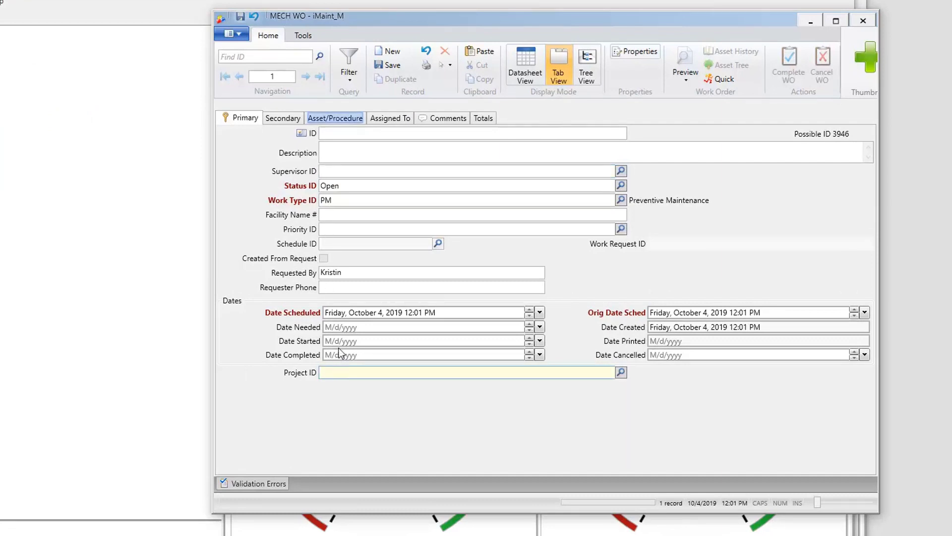
left_click(349, 122)
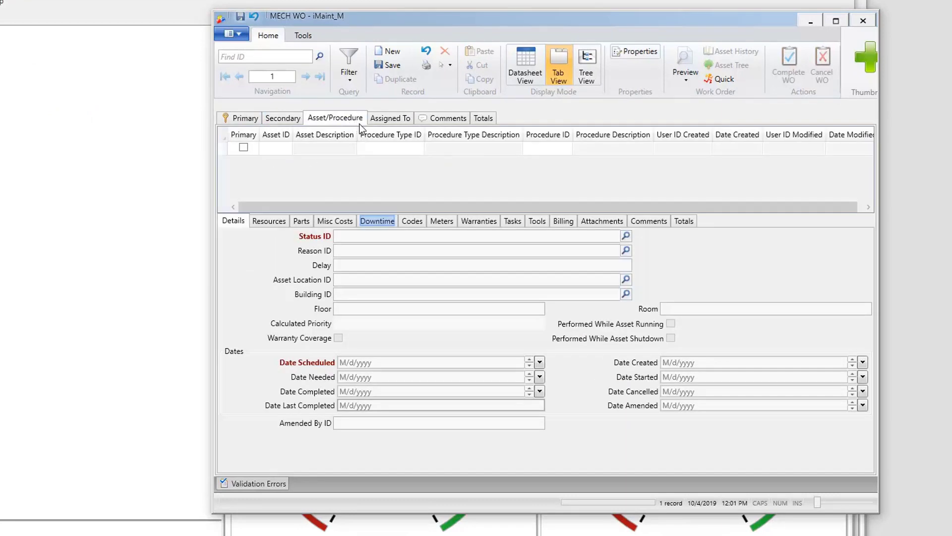
left_click(385, 224)
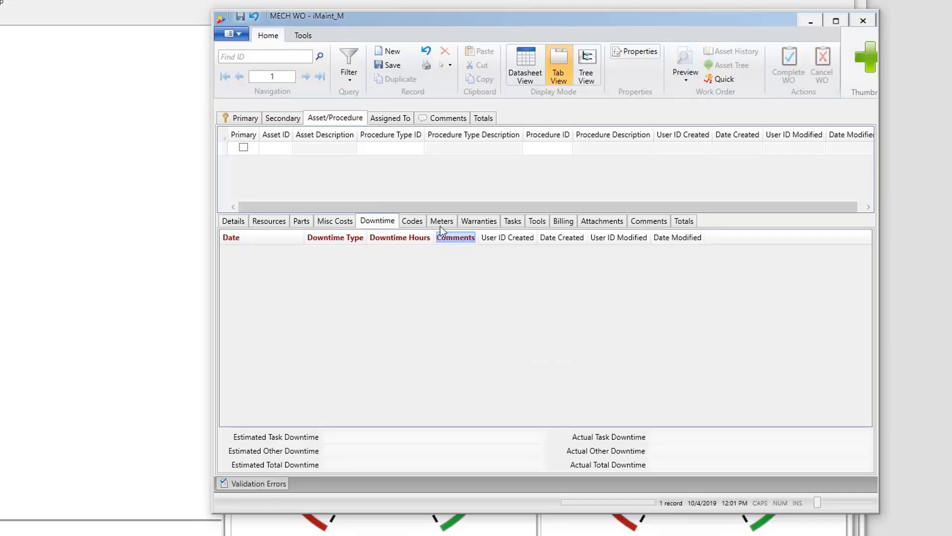
left_click(457, 240)
left_click(866, 24)
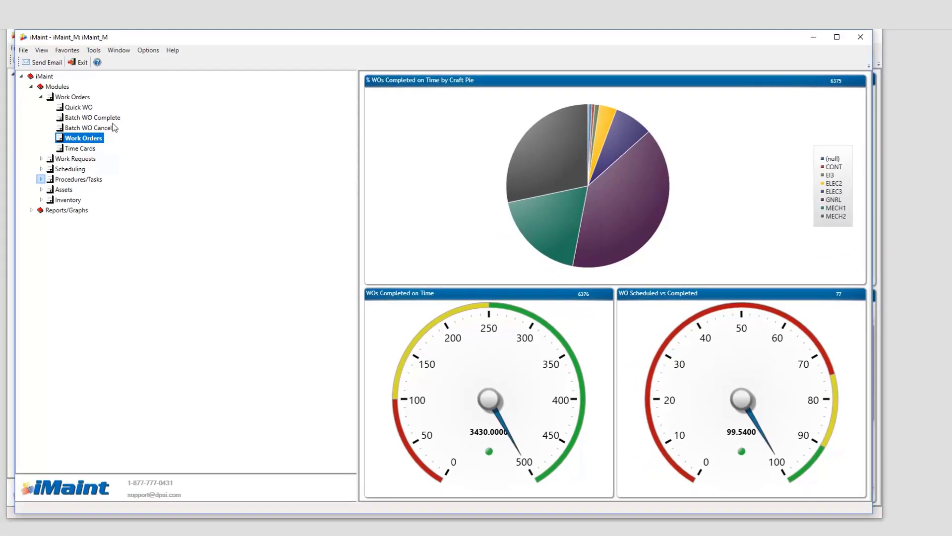
- Open Tasks under Procedures/Tasks with the Tasks_large2 form and show all task records without a filter
left_click(41, 179)
double_click(72, 199)
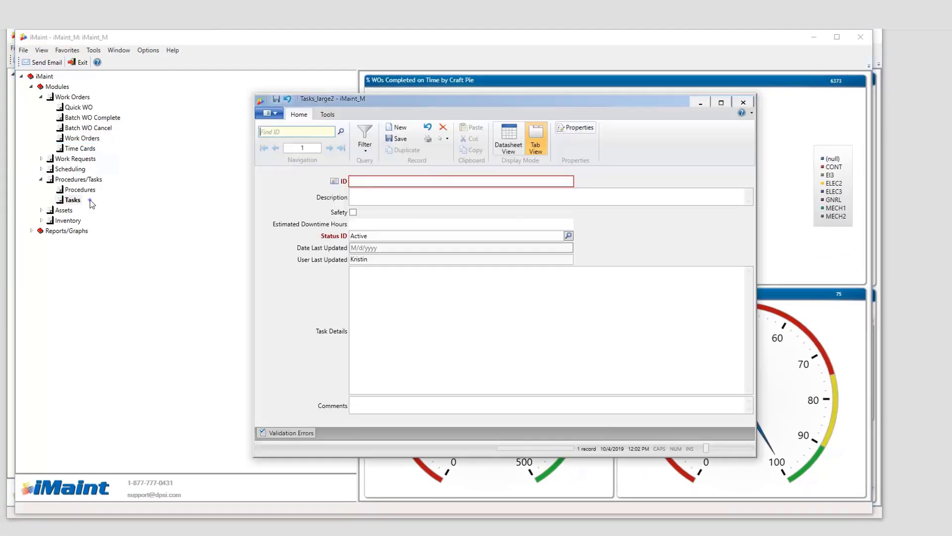
left_click(366, 148)
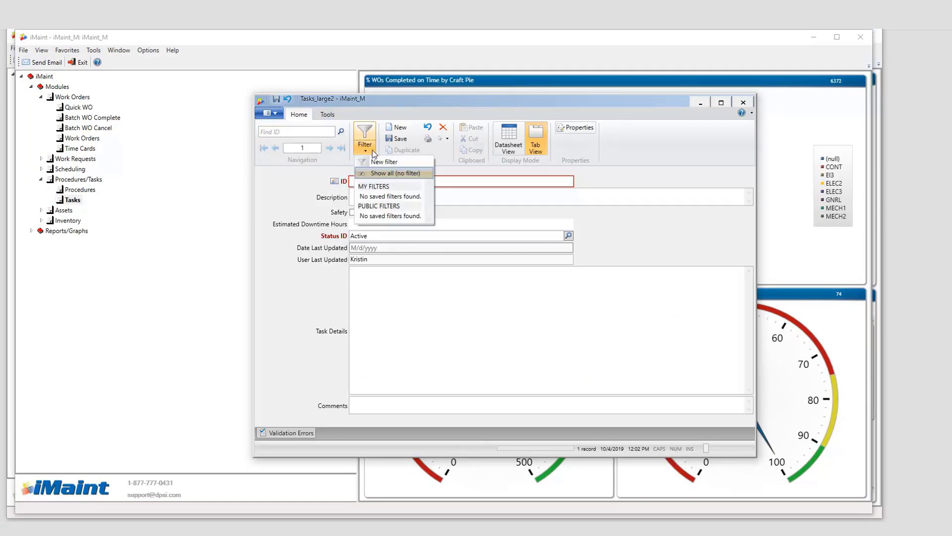
left_click(378, 173)
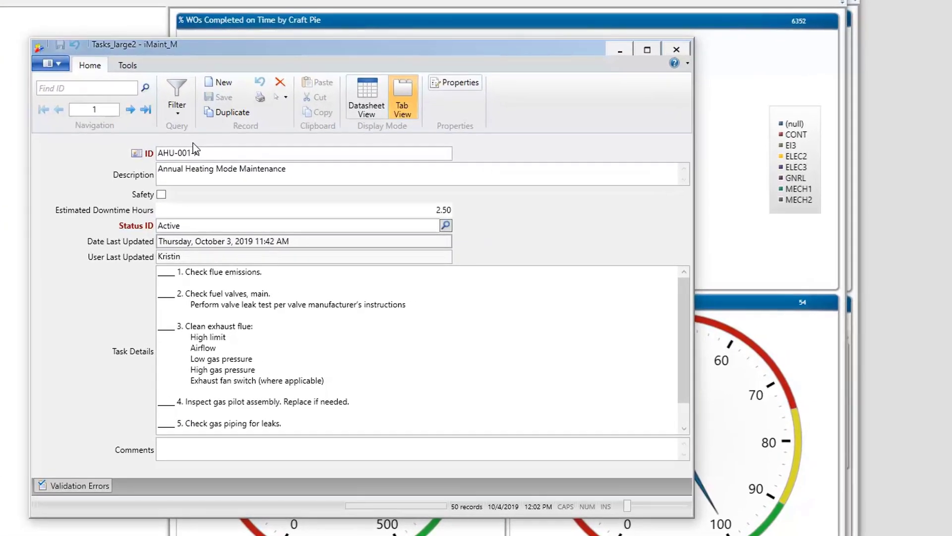